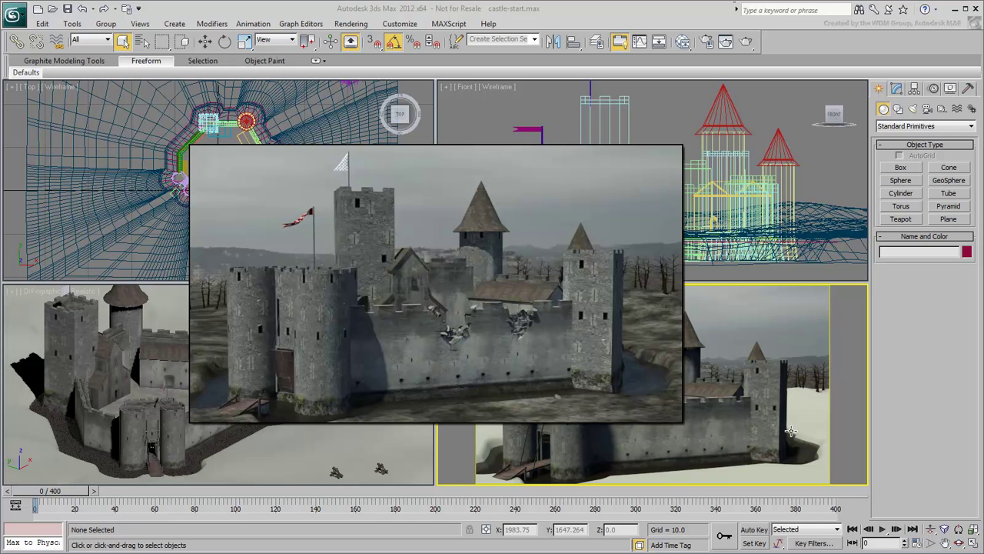
Preview the catapult area in the orthographic view across the timeline.
middle_click_drag(366, 434, 348, 384)
scroll(274, 373, "up", 4)
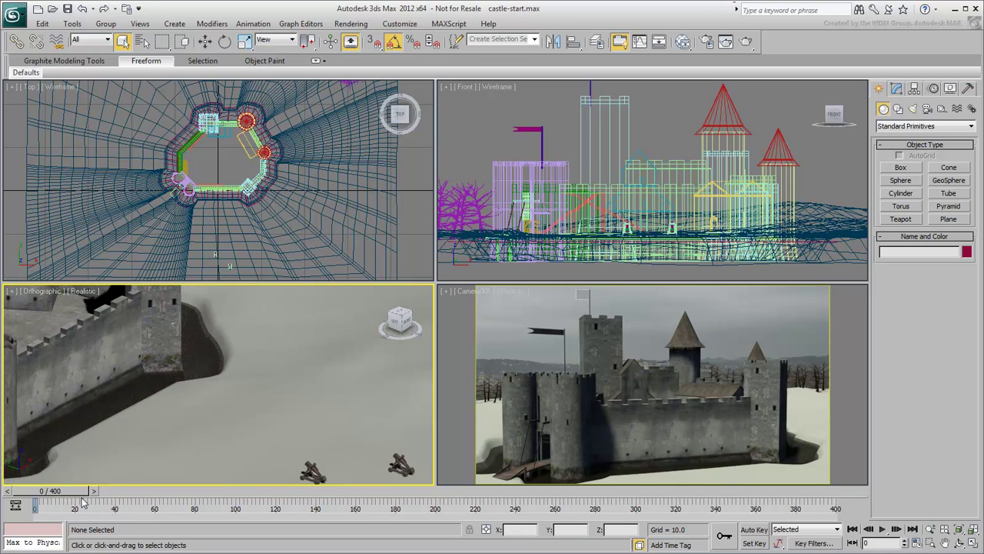
left_click_drag(83, 498, 51, 521)
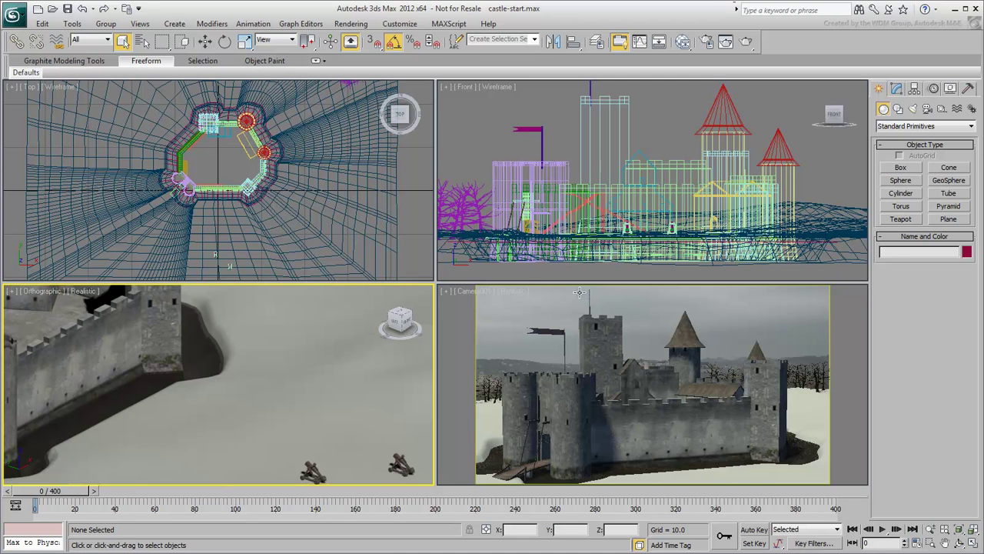
Load the Flag001.xml cache file into the Point Cache modifier of the flag on the tall square tower.
left_click(580, 292)
left_click(895, 89)
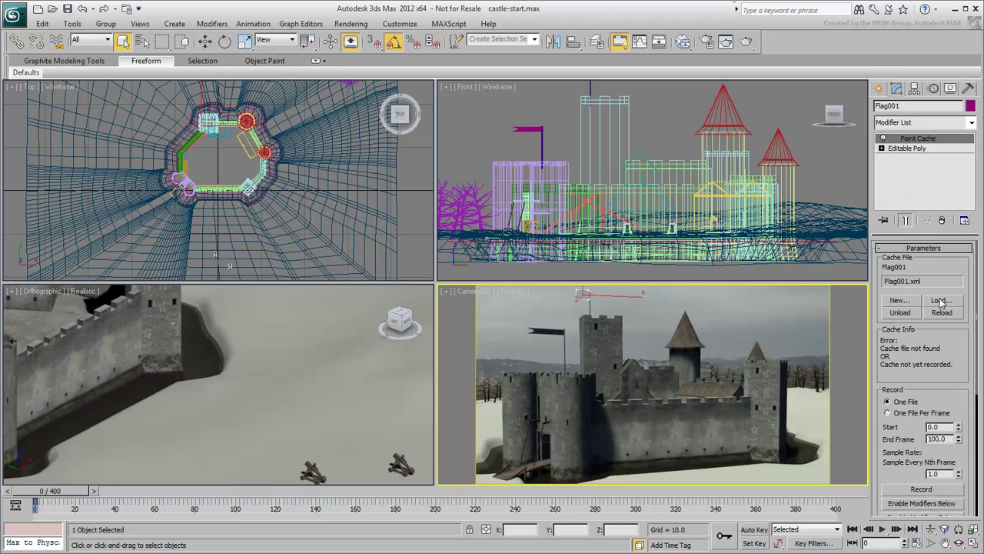
left_click(940, 301)
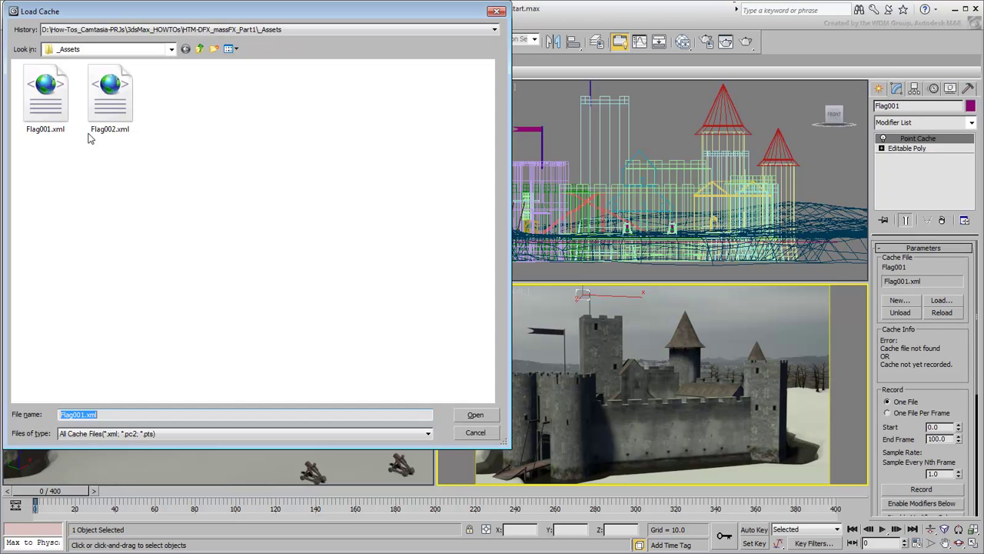
left_click(46, 104)
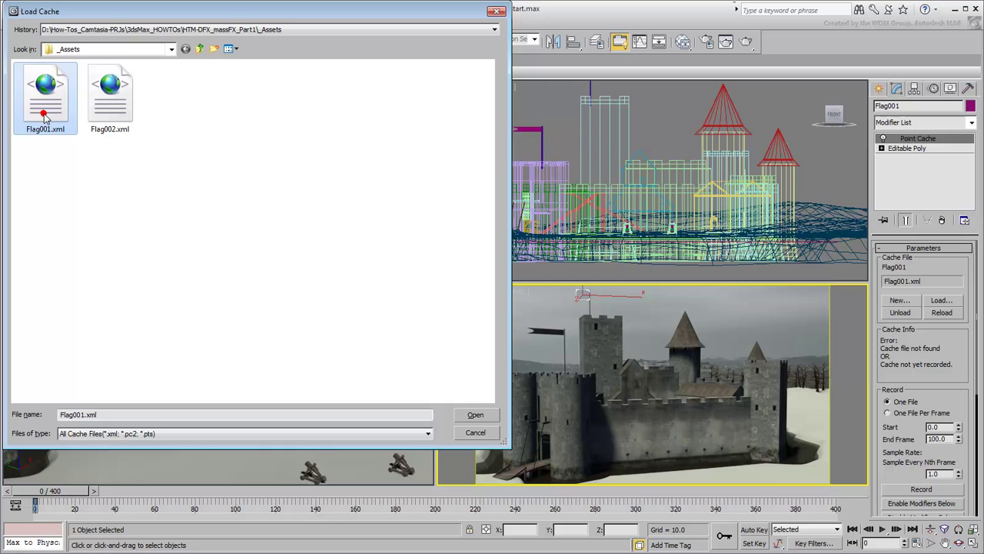
left_click(477, 415)
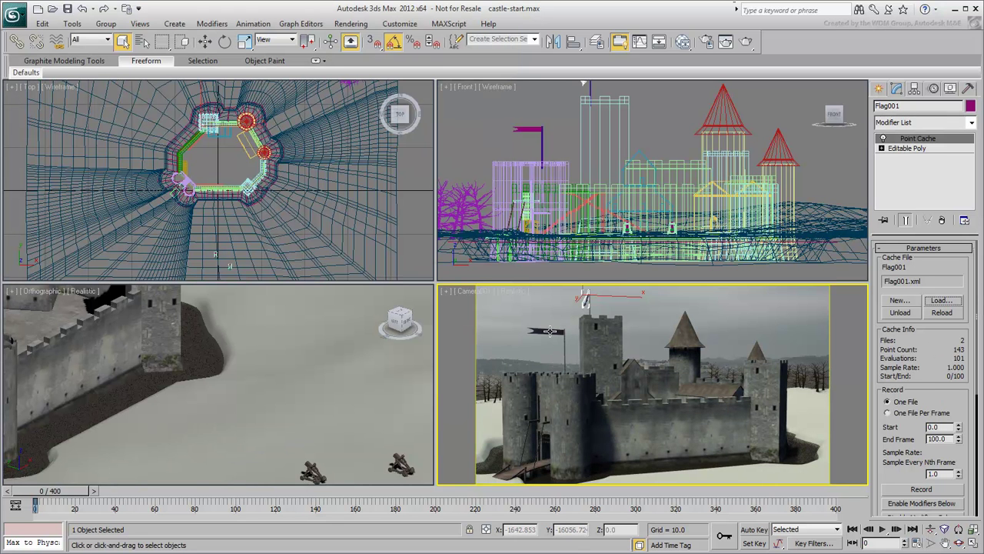
Load Flag002.xml into the Point Cache of the gatehouse flag, clear the selection, and preview the flags over the timeline.
left_click(550, 331)
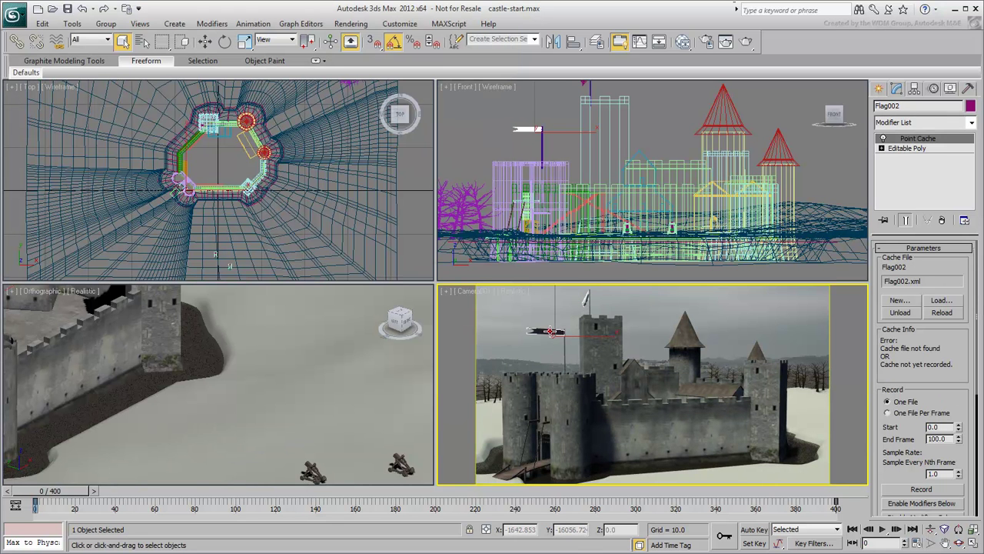
left_click(940, 300)
left_click(109, 115)
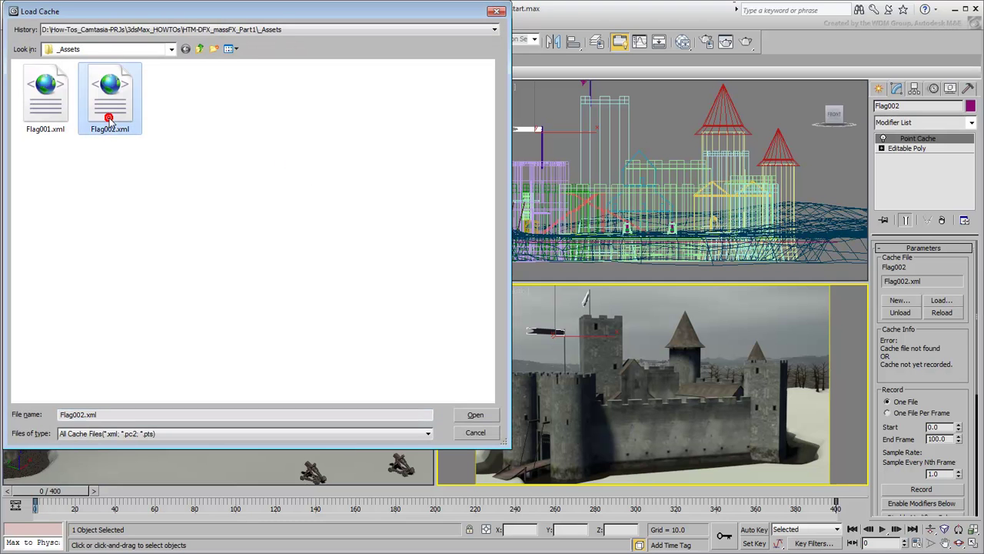
left_click(466, 414)
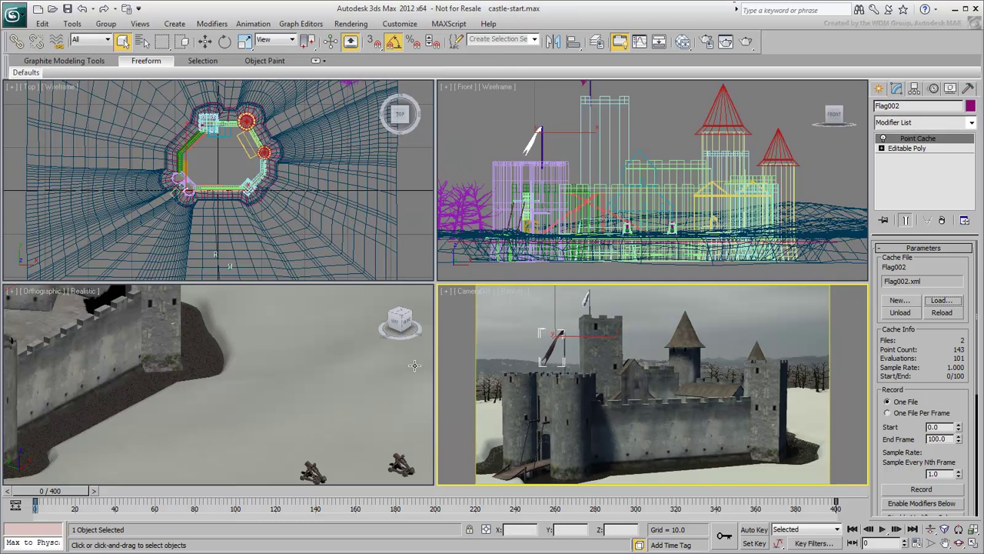
left_click(644, 322)
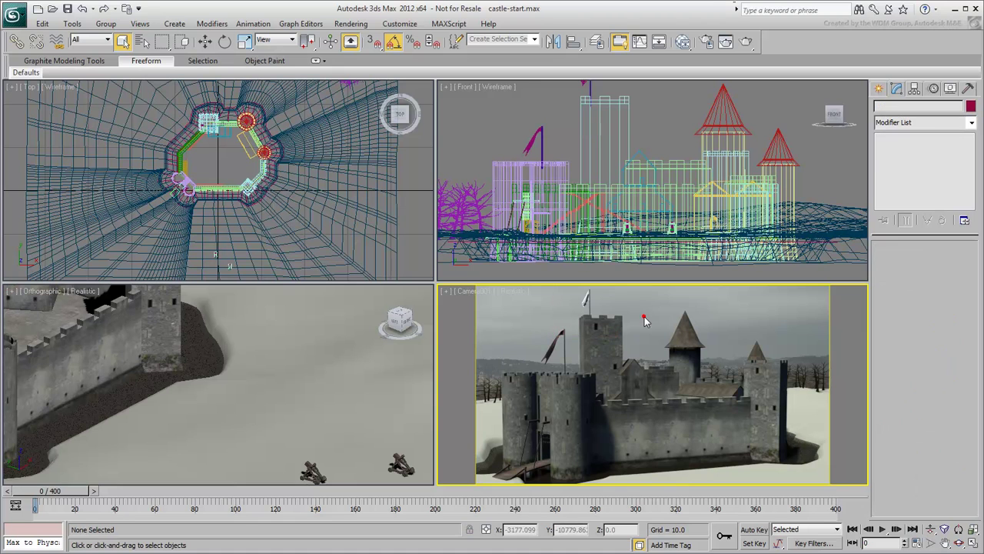
left_click_drag(95, 492, 34, 509)
Maximize the orthographic view and select the drawbridge object in front of the gatehouse.
middle_click_drag(171, 408, 270, 427, "alt")
key("alt+w")
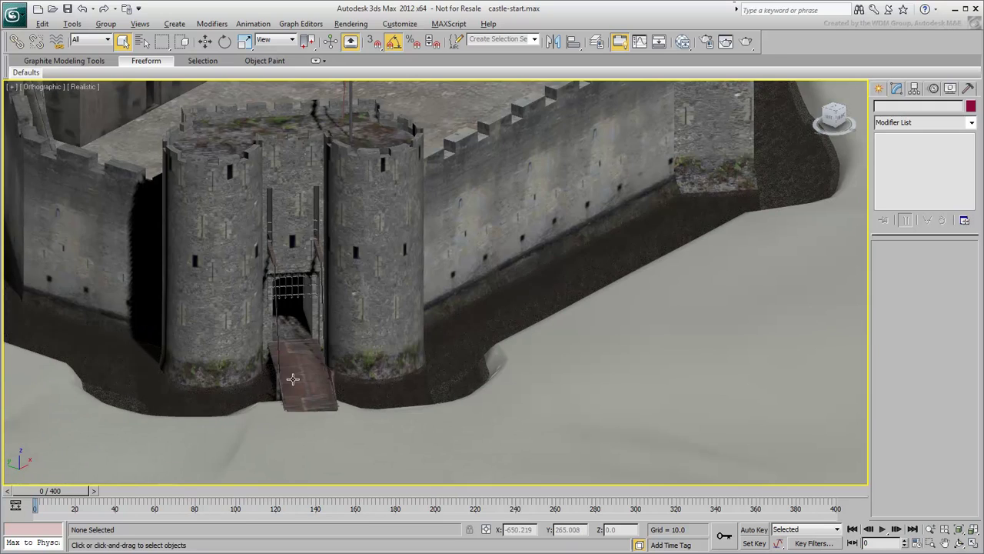
left_click(299, 388)
middle_click_drag(506, 413, 456, 413, "alt")
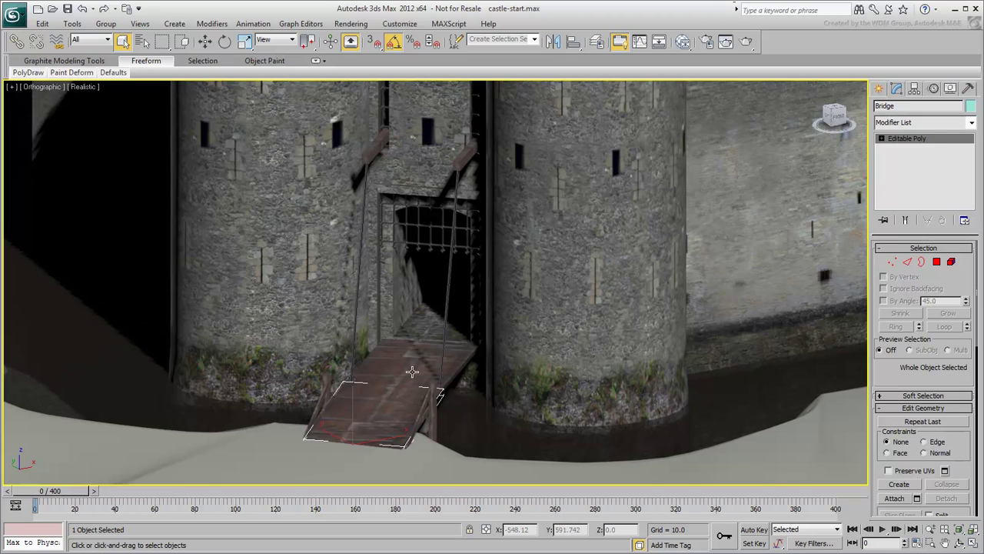
left_click(412, 372)
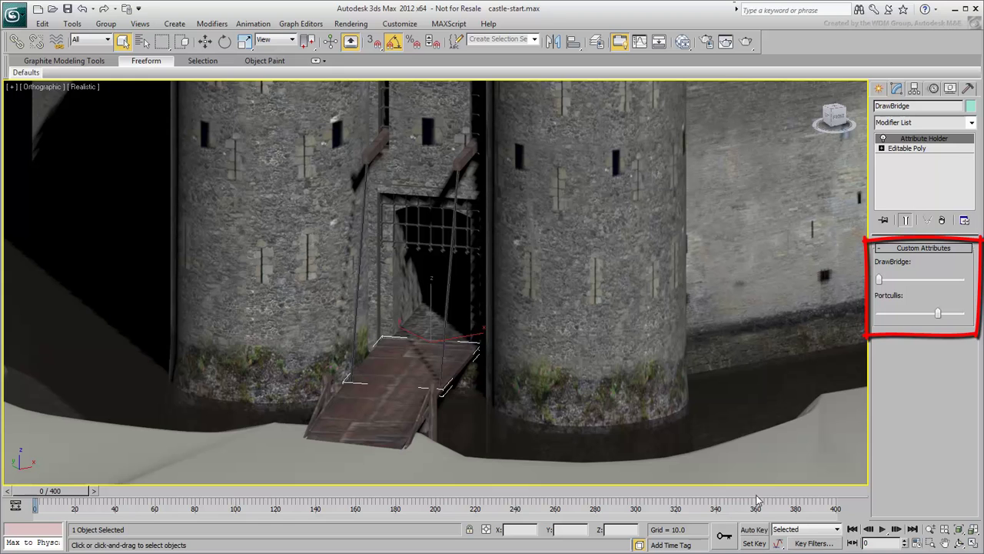
With Auto Key on, animate the portcullis to fully lowered at frame 80, and move its starting key to frame 10.
left_click(754, 529)
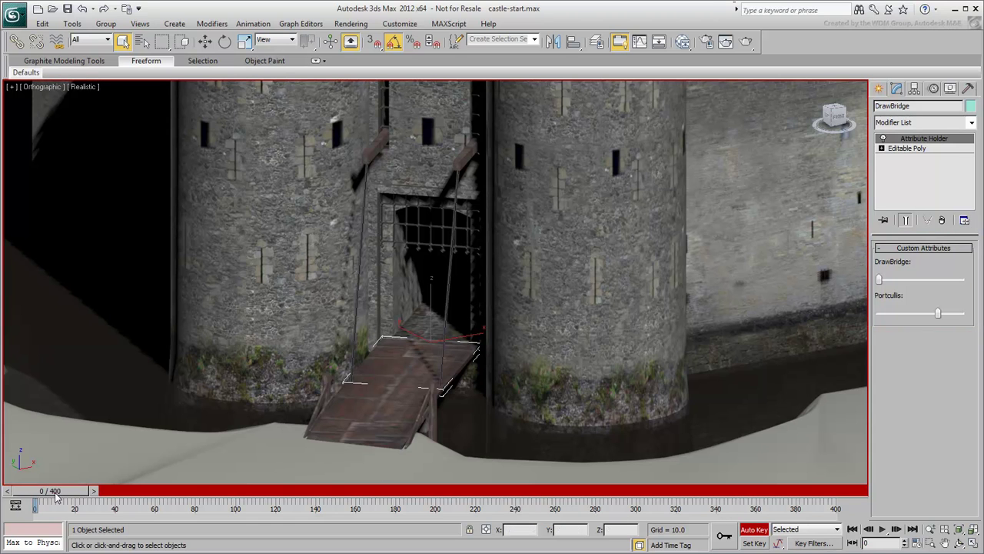
left_click_drag(52, 491, 203, 491)
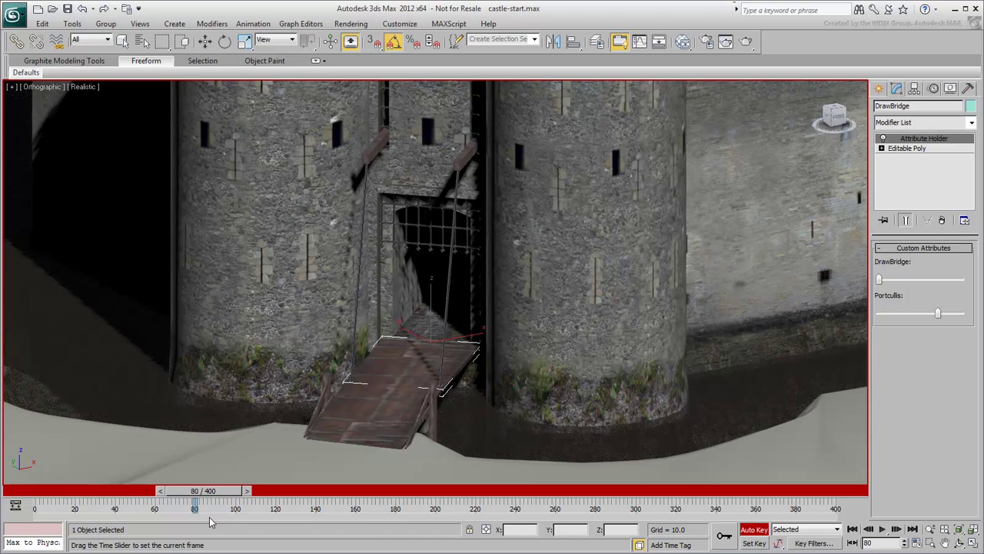
key("q")
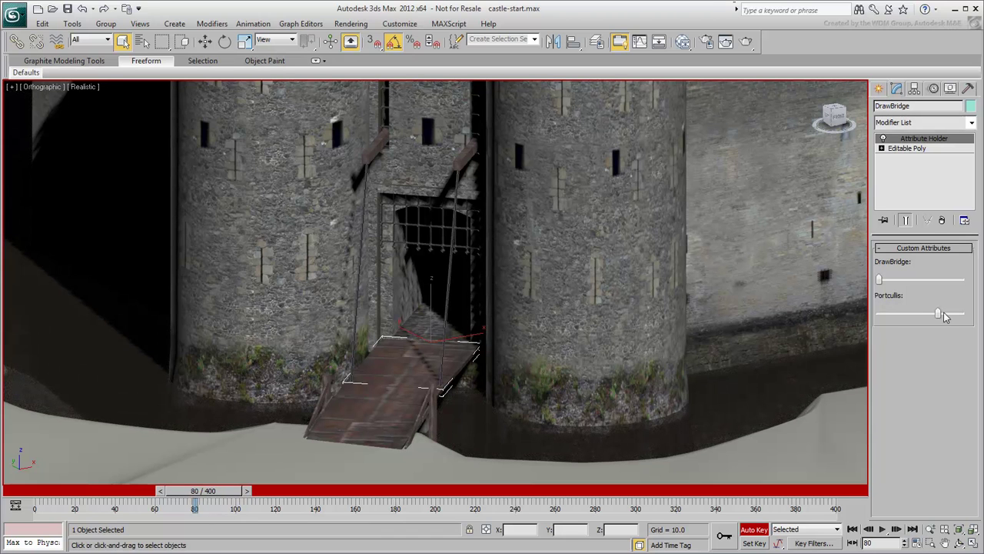
left_click_drag(940, 314, 869, 317)
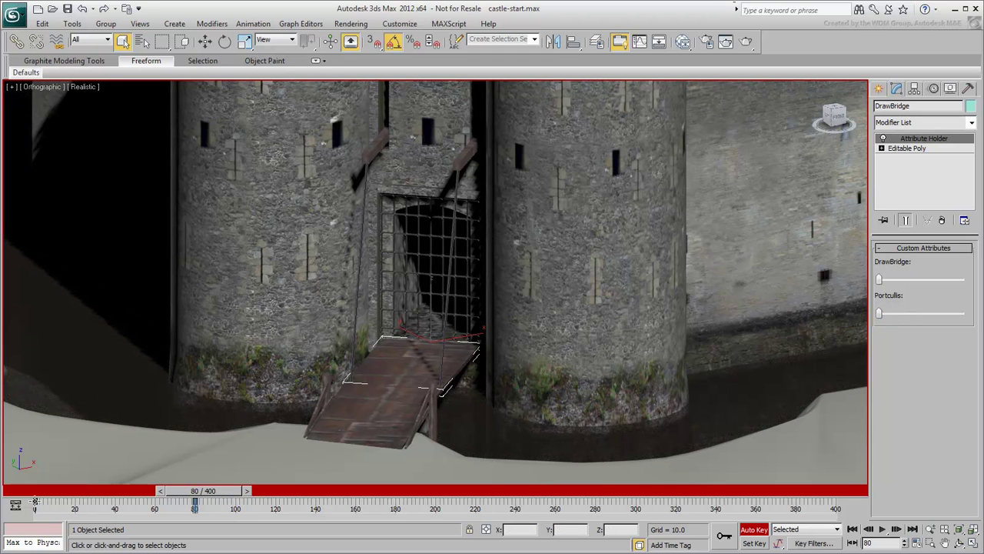
left_click_drag(35, 501, 55, 509)
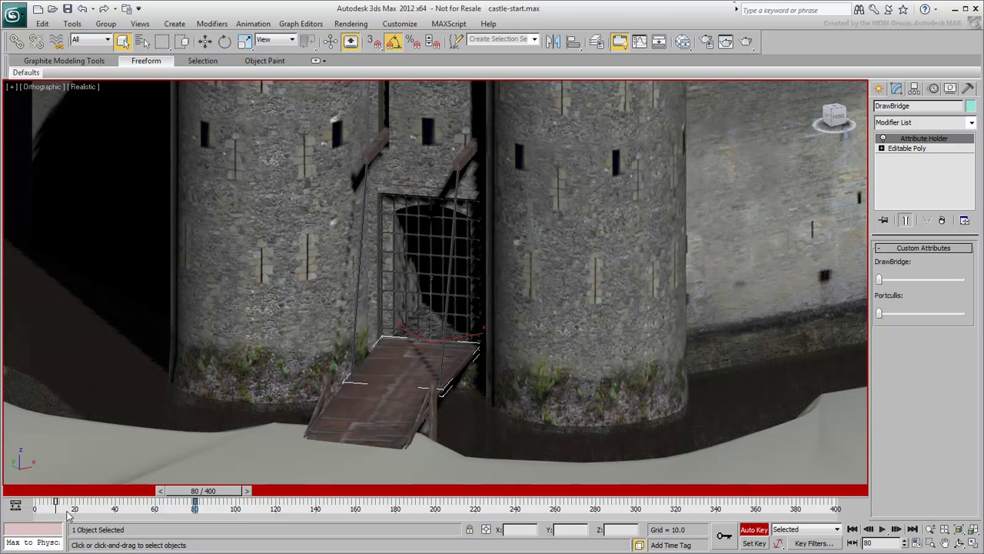
Animate the drawbridge to fully raised at frame 200, move its starting key to frame 40, and turn off Auto Key at frame 0.
left_click_drag(201, 492, 429, 517)
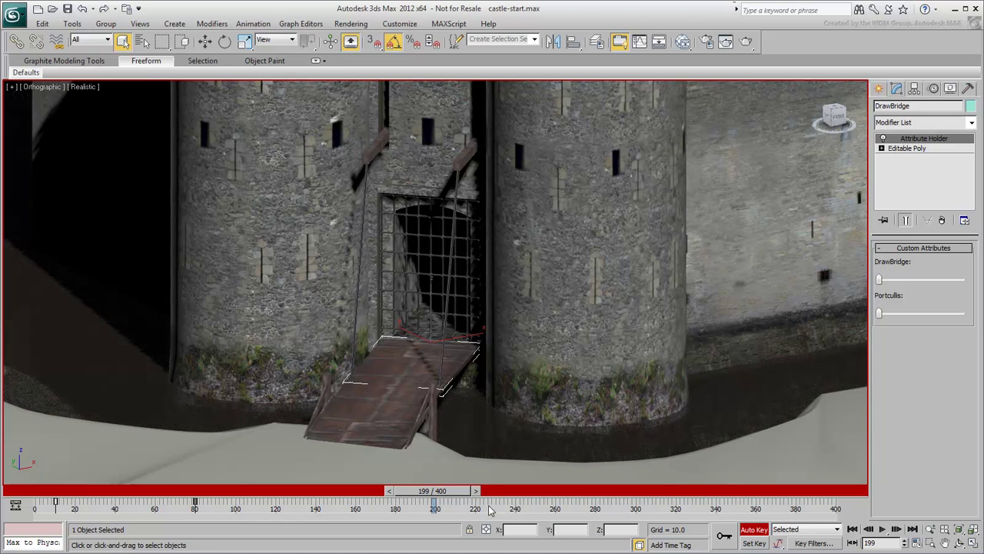
left_click(476, 492)
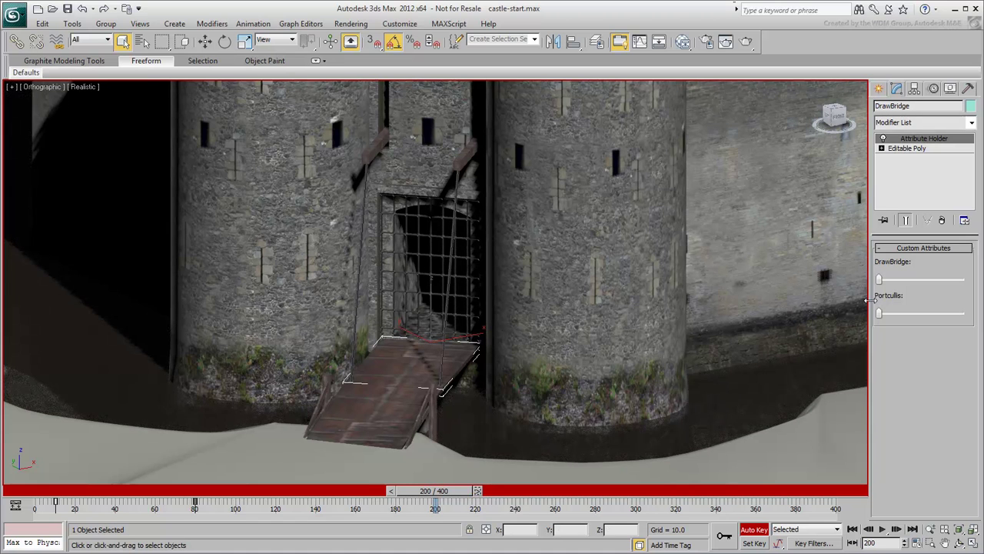
left_click_drag(880, 283, 980, 293)
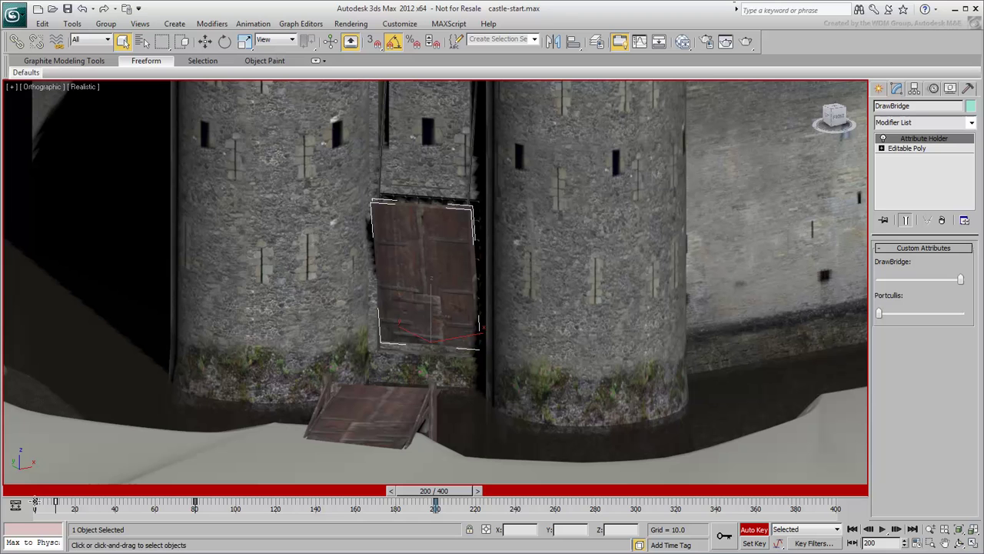
left_click_drag(35, 502, 116, 520)
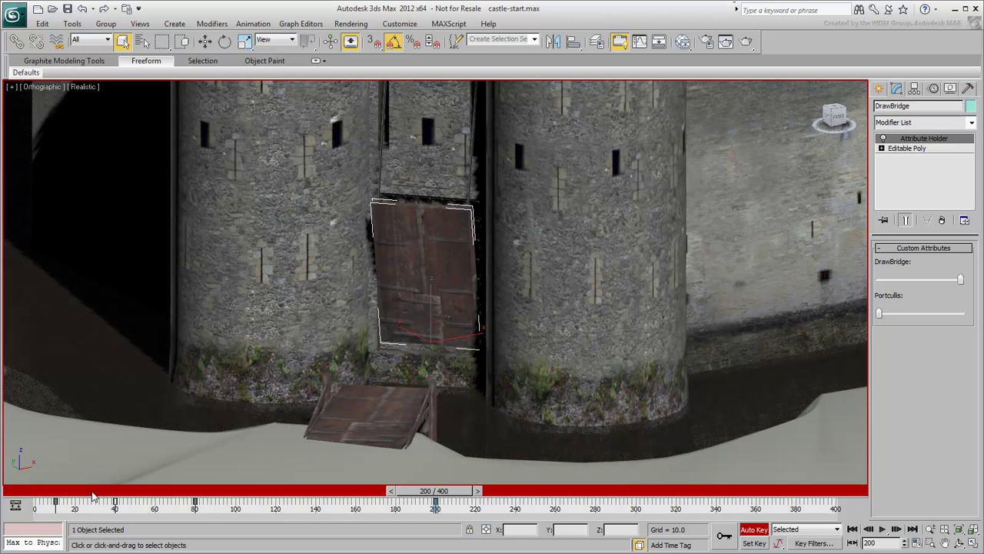
mouse_move(42, 496)
left_mouse_down()
mouse_move(405, 506)
mouse_move(34, 509)
left_mouse_up()
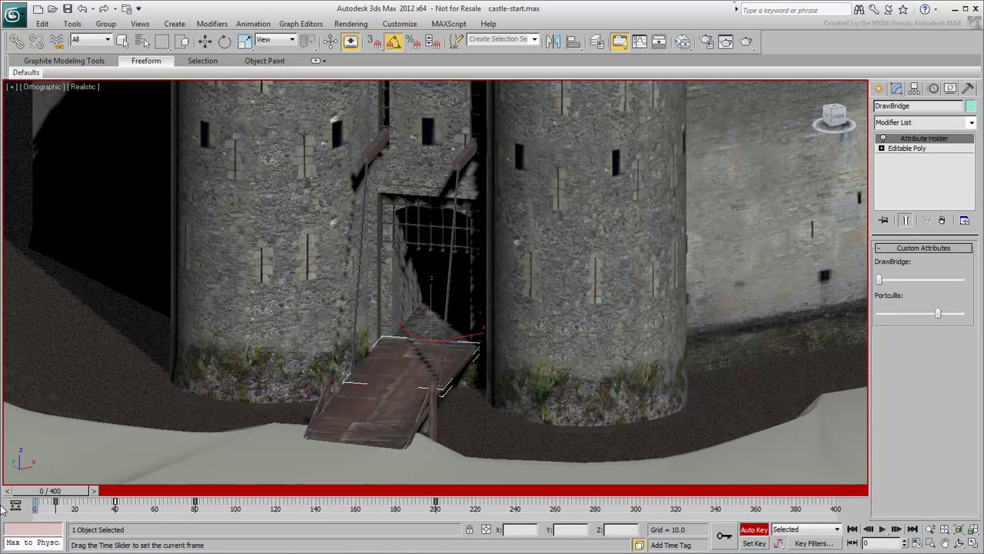
left_click(753, 531)
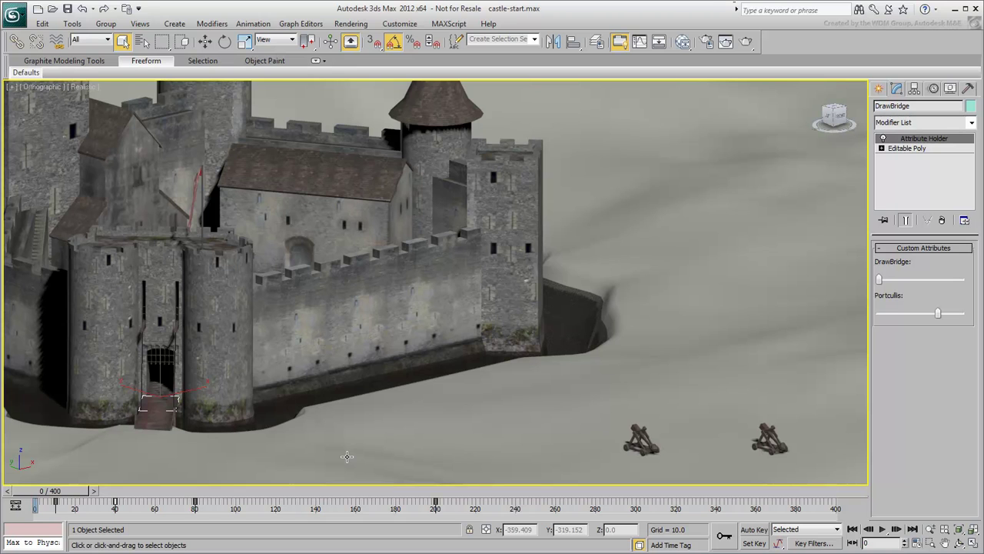
Review the catapult, portcullis and castle wall animation over the timeline, then return to frame 0.
middle_click_drag(459, 383, 486, 422, "alt")
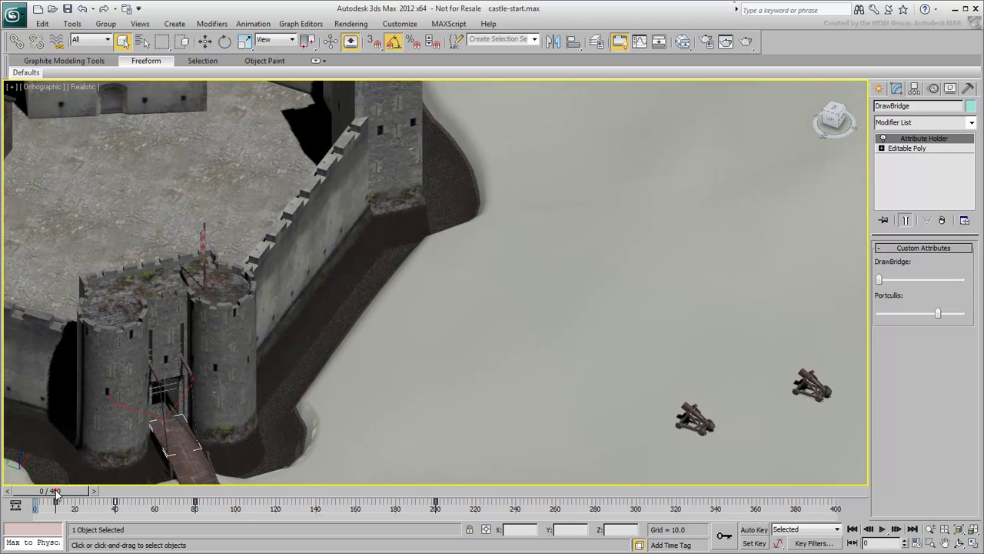
left_click_drag(55, 494, 110, 508)
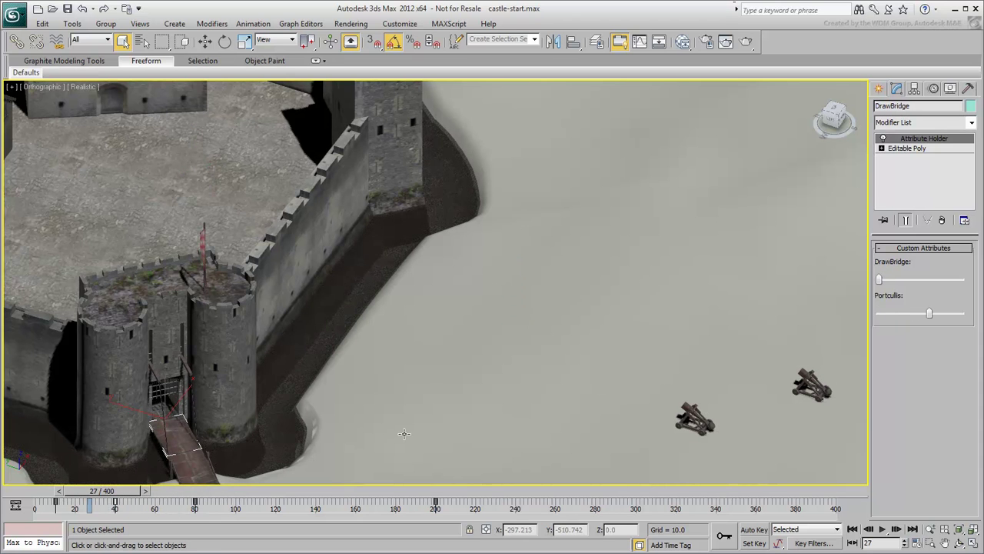
middle_click_drag(358, 367, 657, 365, "alt")
scroll(497, 363, "up", 4)
middle_click_drag(288, 417, 432, 454)
left_click_drag(111, 500, 194, 505)
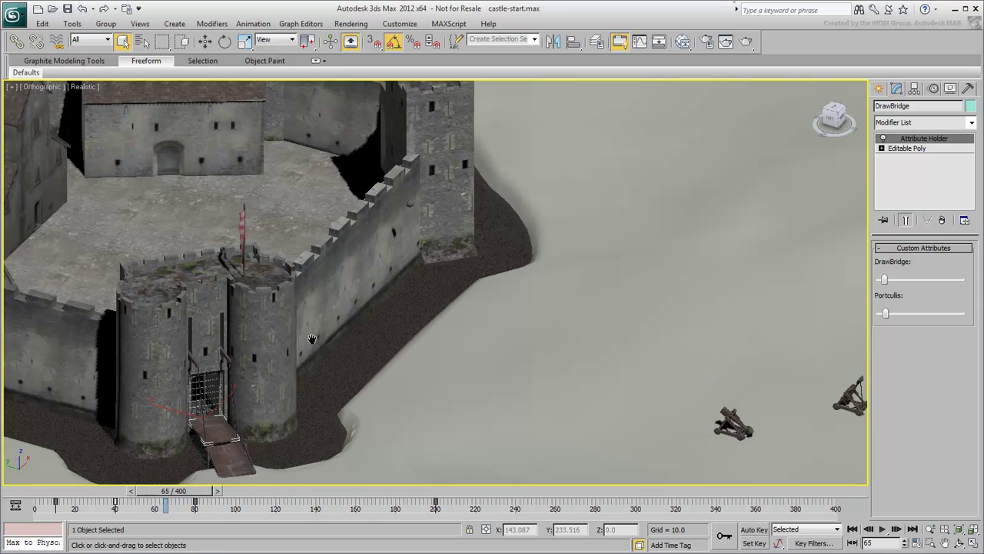
middle_click_drag(406, 337, 305, 358)
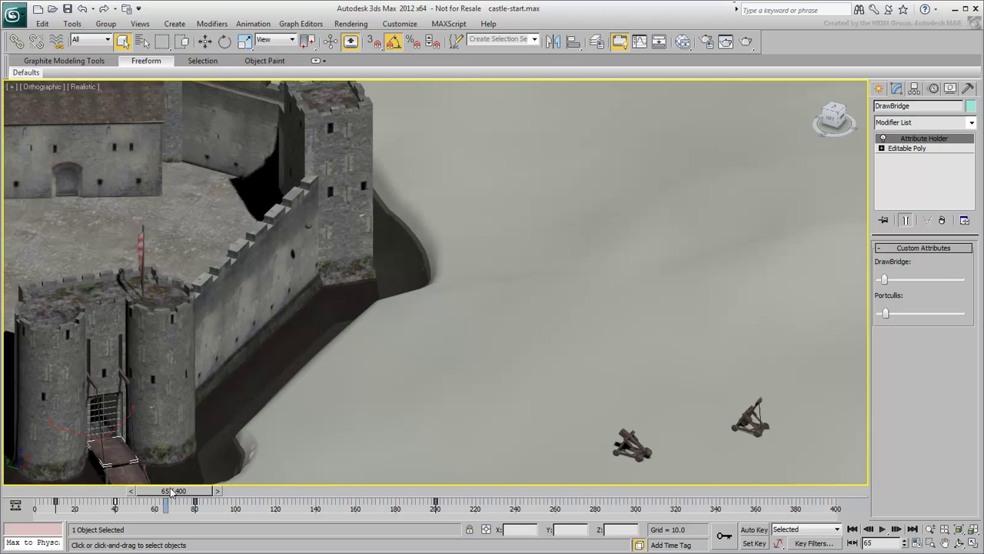
left_click_drag(173, 492, 33, 494)
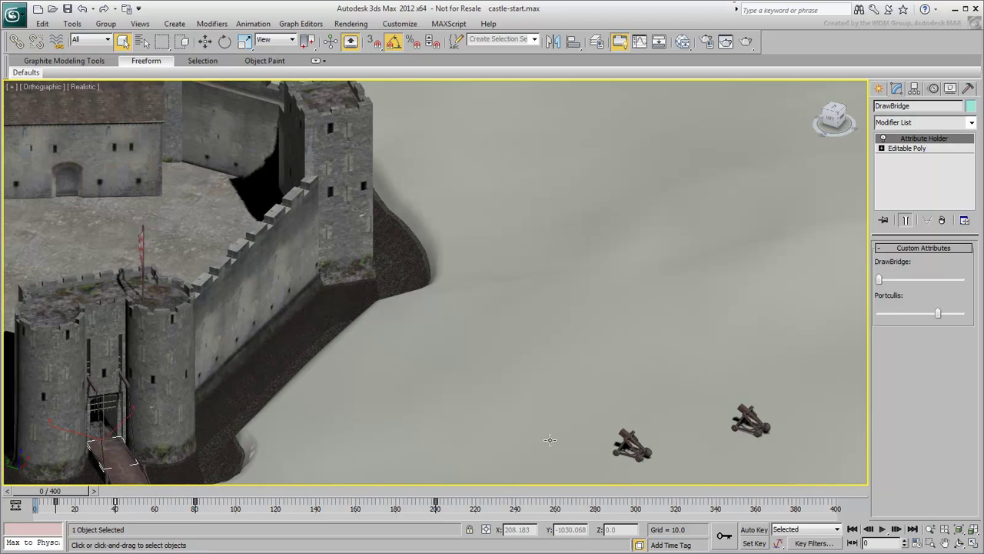
Select both catapult stones together with the castle wall facing the catapults and the structures attached behind it.
left_click(650, 450)
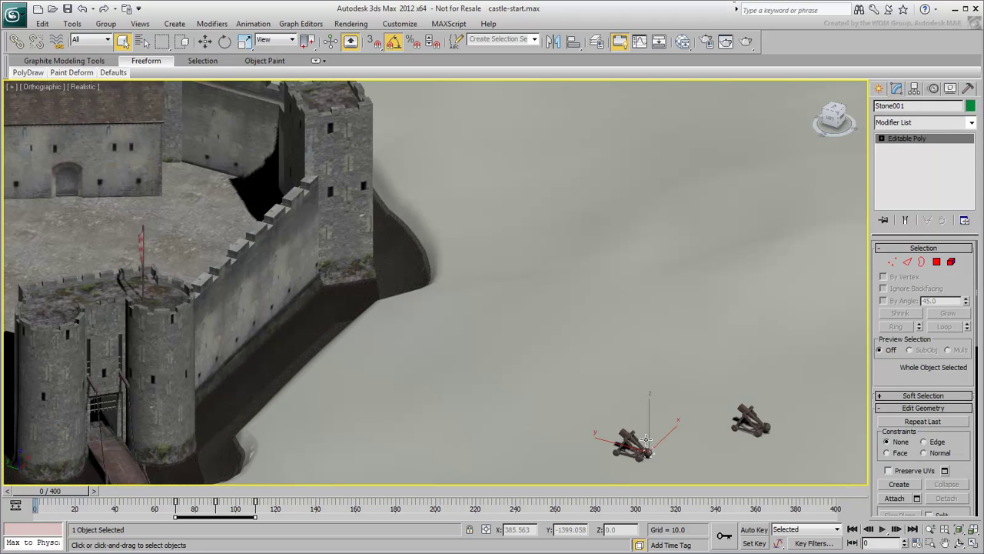
left_click(767, 428, "ctrl")
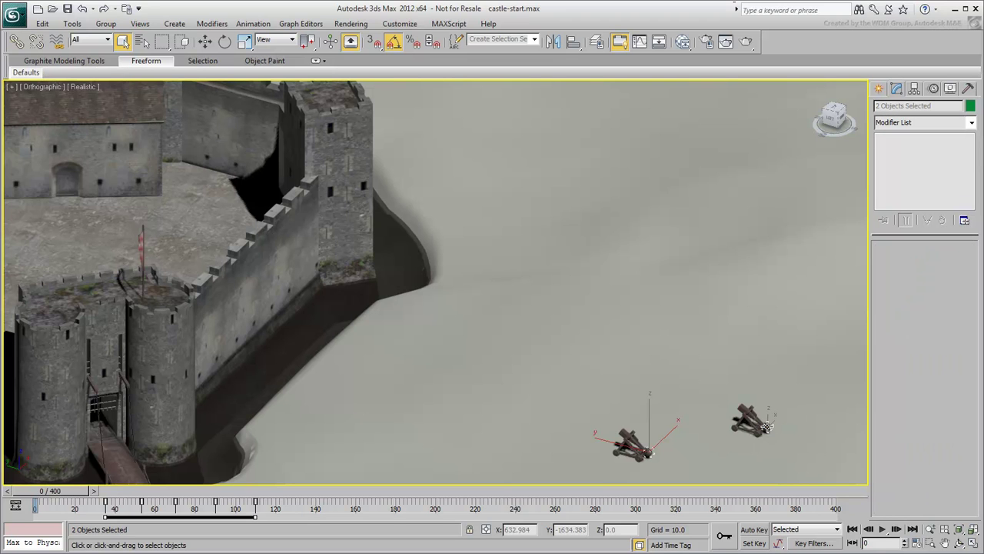
left_click(261, 288, "ctrl")
middle_click_drag(299, 347, 384, 338, "alt")
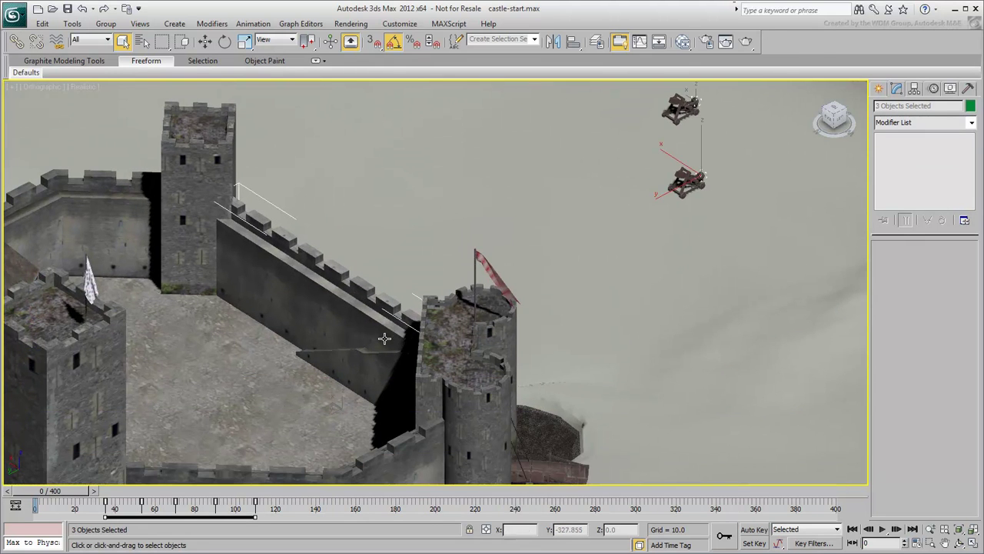
left_click(345, 367, "ctrl")
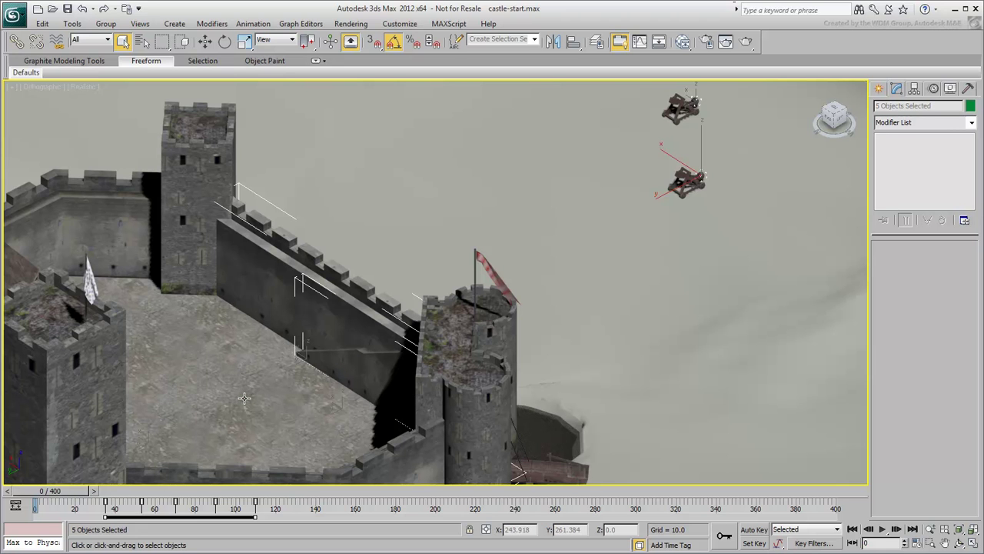
scroll(453, 331, "down", 3)
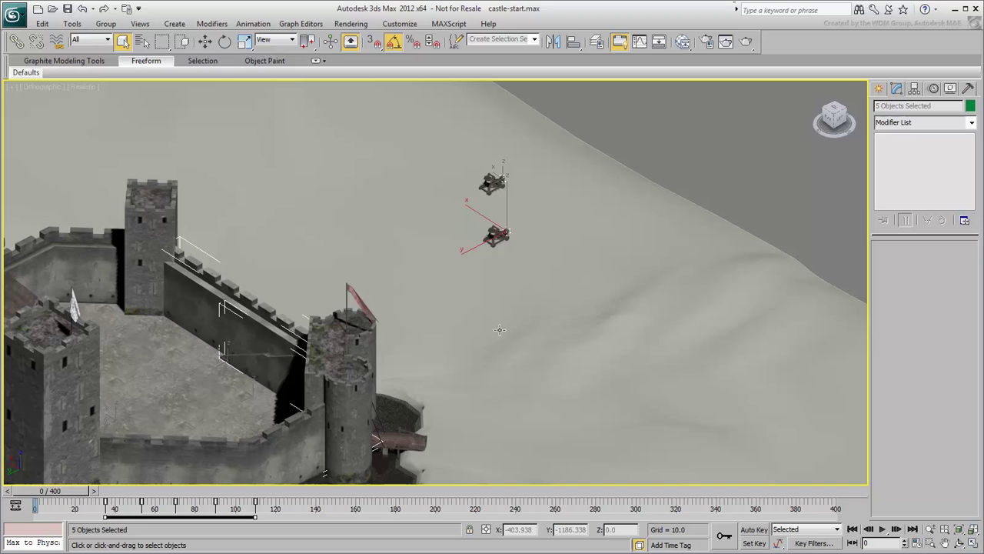
scroll(426, 343, "down", 3)
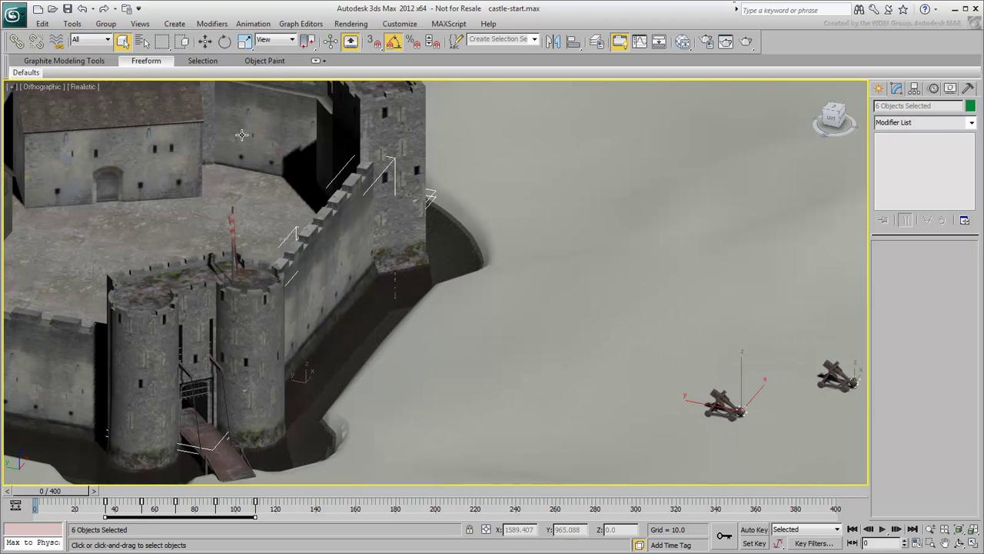
Invert the selection, save it as the named selection set Non-SIM Objects, and hide those objects.
left_click(43, 24)
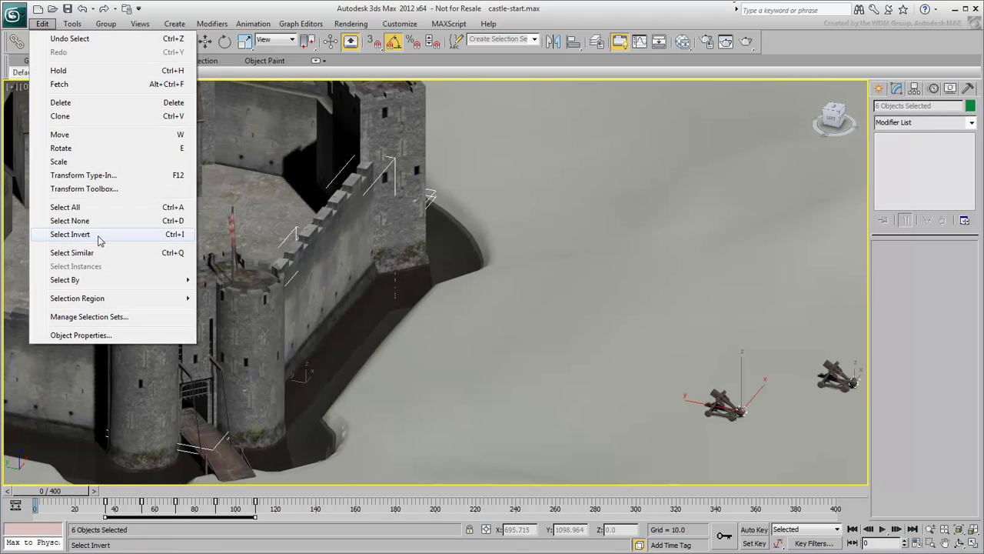
left_click(98, 234)
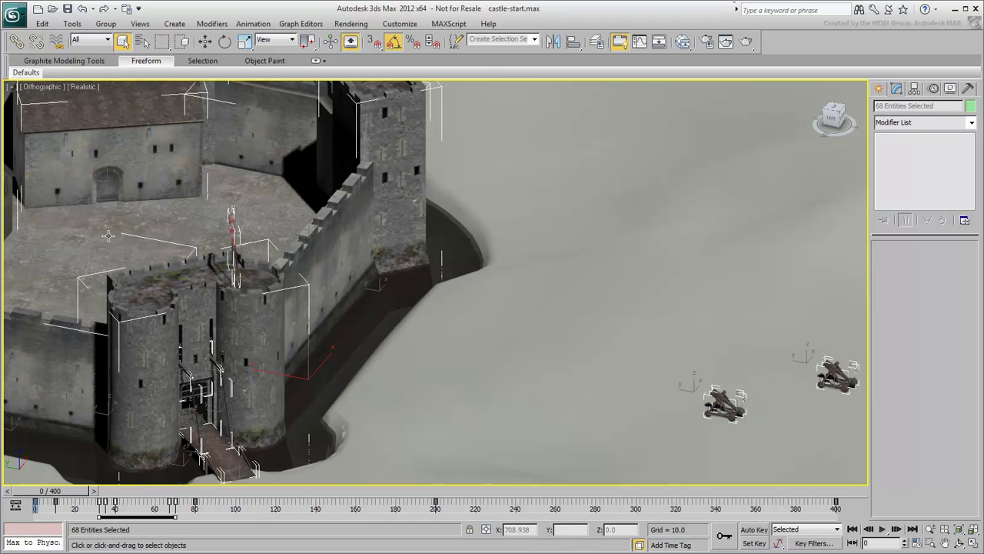
left_click(503, 38)
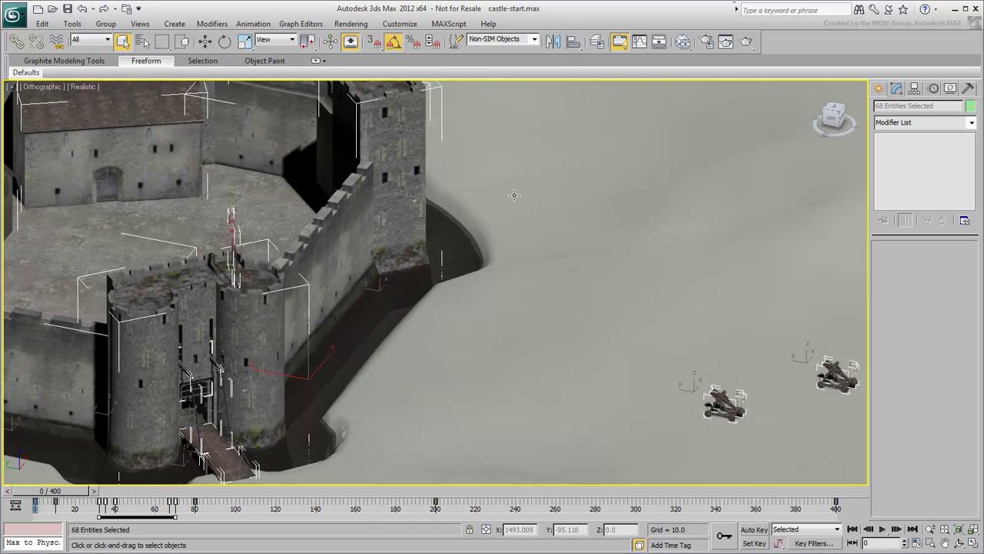
right_click(515, 220)
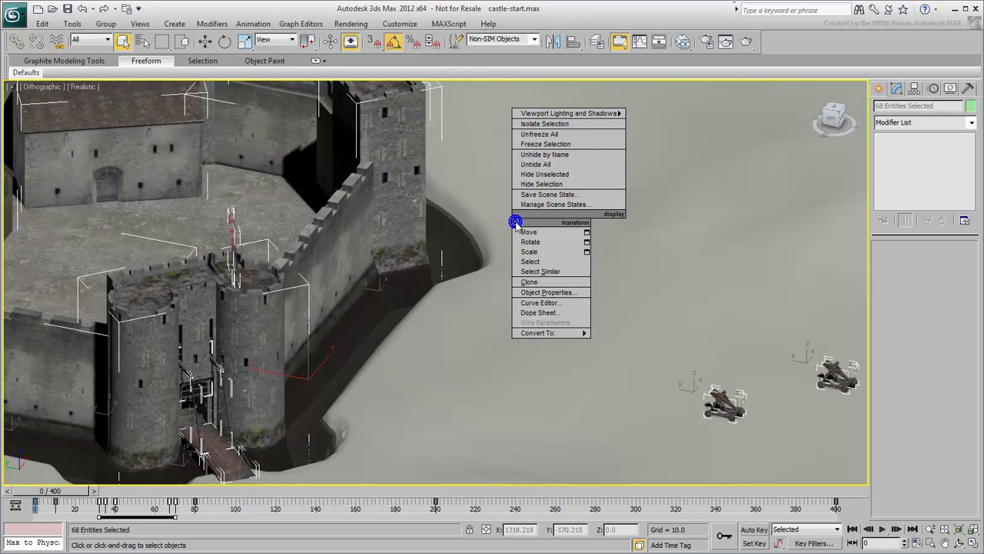
left_click(550, 186)
Examine the stones' flight and their impacts on the wall from its inner and outer sides over the timeline, ending at frame 19.
middle_click_drag(502, 250, 252, 456, "alt")
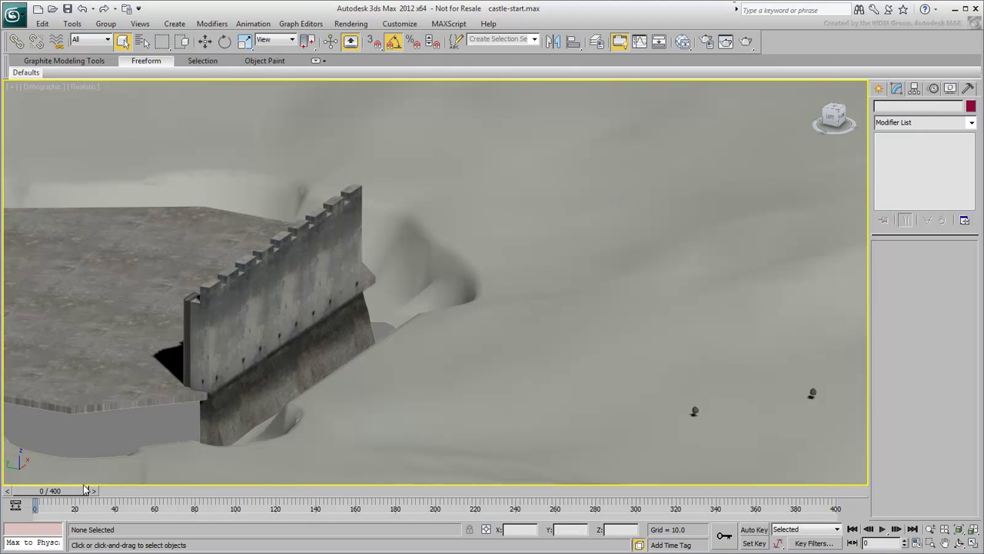
left_click_drag(86, 490, 27, 491)
middle_click_drag(444, 363, 518, 362, "alt")
scroll(518, 362, "up", 2)
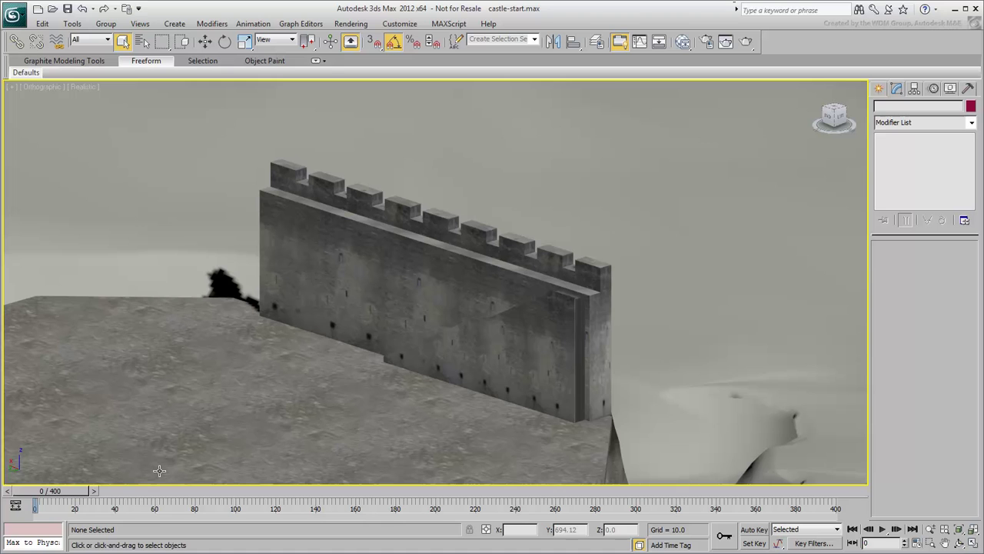
left_click_drag(58, 496, 263, 515)
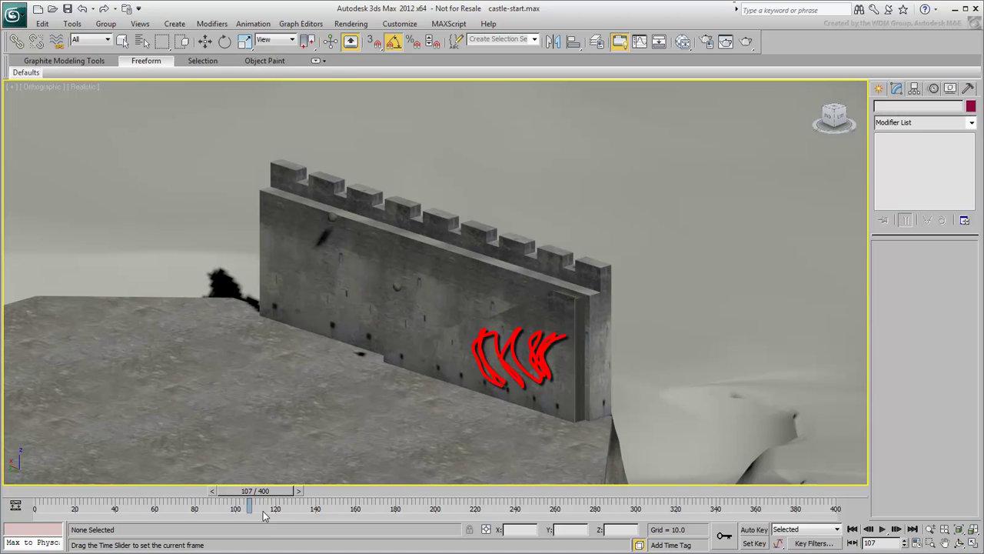
key("q")
mouse_move(257, 495)
left_mouse_down()
mouse_move(244, 493)
mouse_move(253, 494)
left_mouse_up()
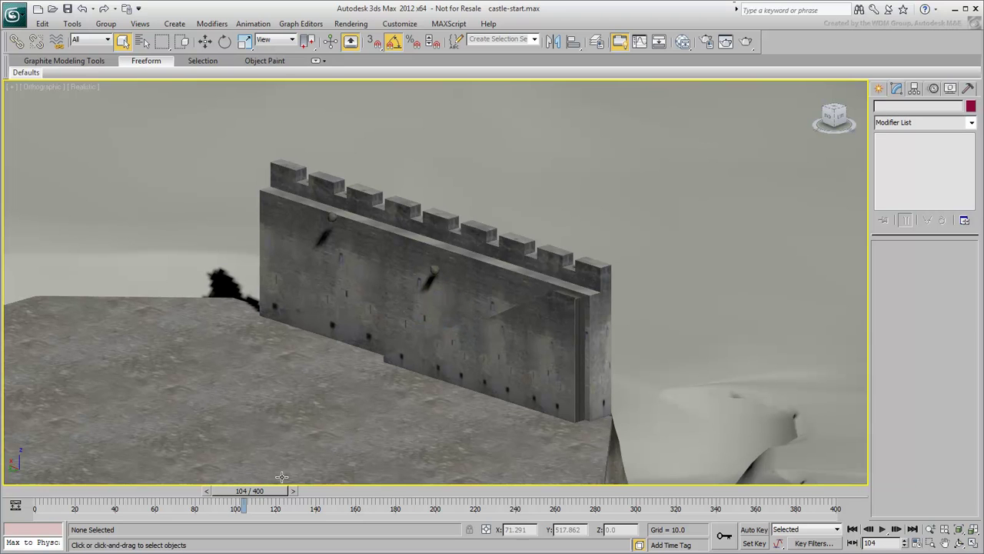
middle_click_drag(345, 440, 265, 445, "alt")
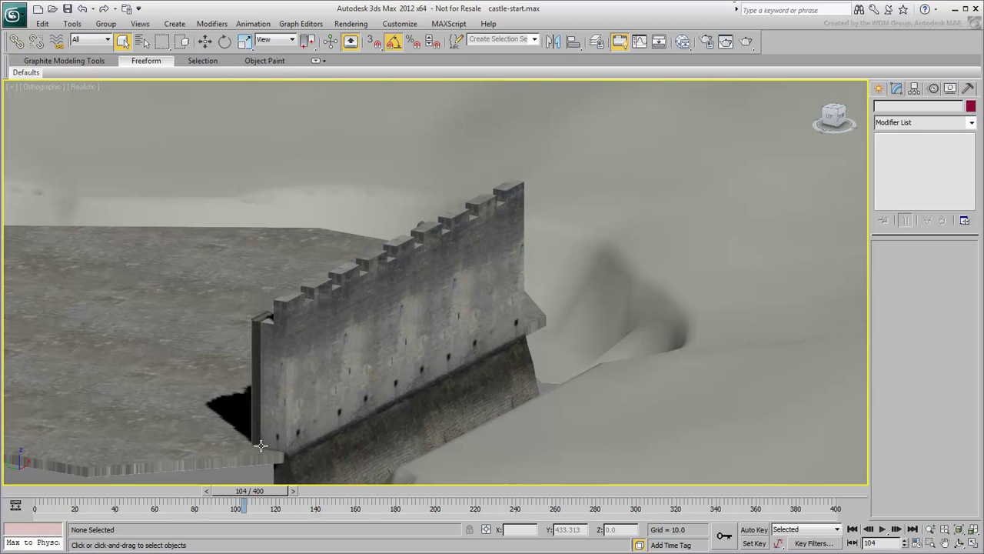
mouse_move(248, 493)
left_mouse_down()
mouse_move(176, 493)
mouse_move(241, 501)
left_mouse_up()
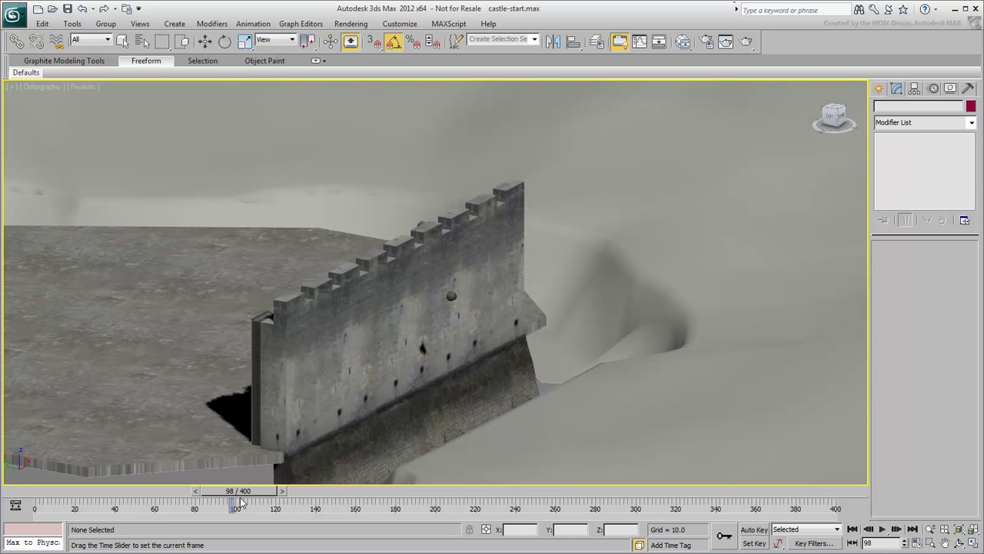
left_click_drag(243, 502, 194, 503)
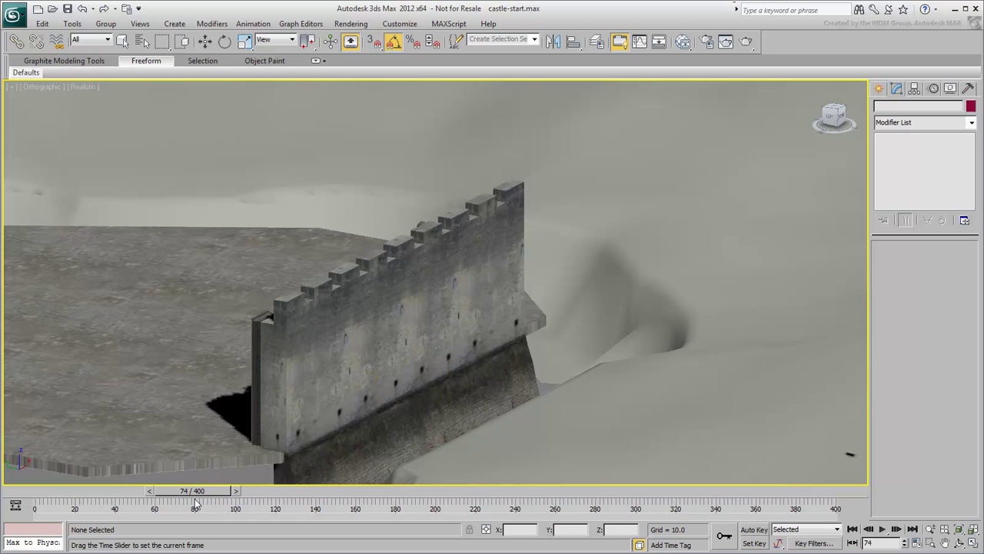
middle_click_drag(362, 397, 304, 367)
scroll(305, 366, "down", 2)
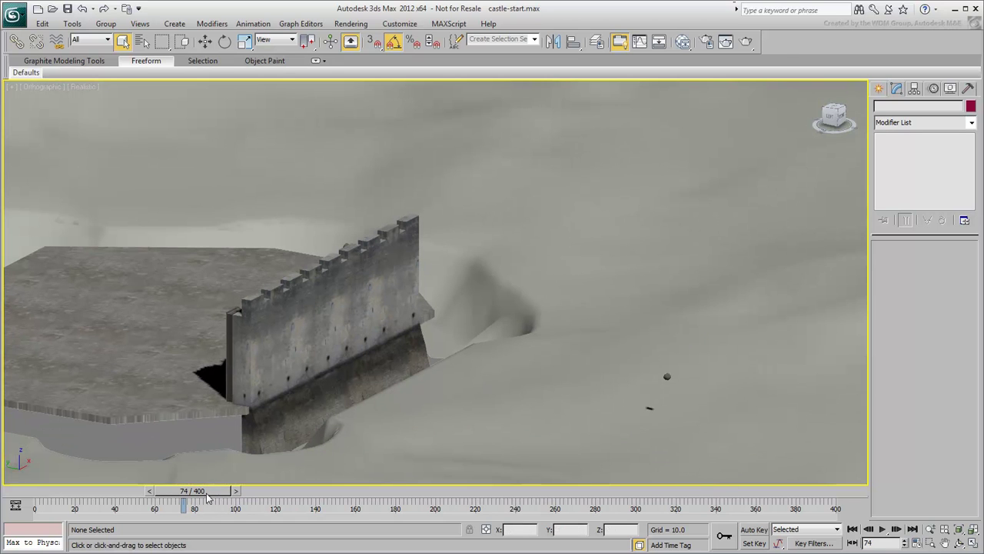
left_click_drag(208, 493, 101, 491)
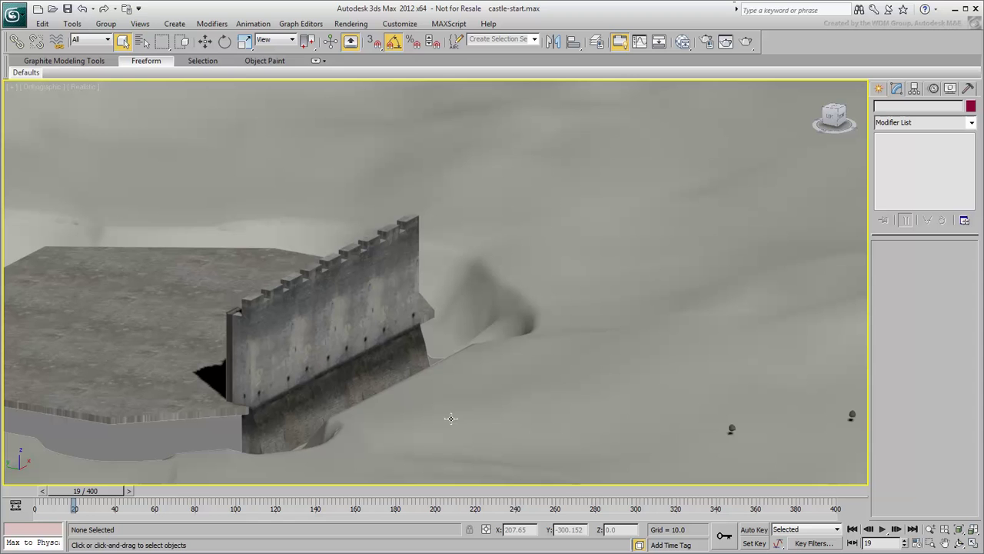
Select the breakable wall, show edged faces, check its mesh against the stone impact at frame 101, and return to frame 0.
middle_click_drag(443, 409, 398, 366, "alt")
left_click(349, 319)
key("z")
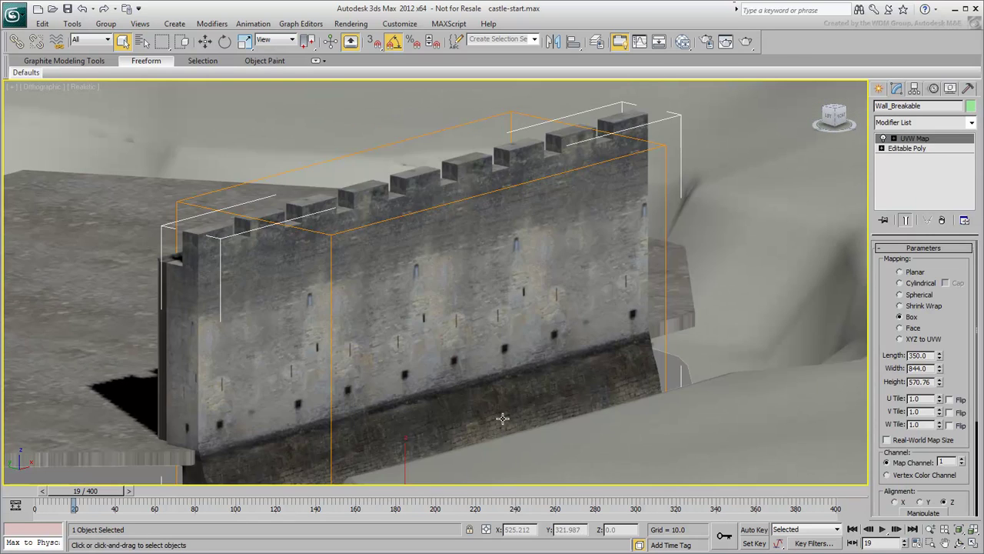
key("F4")
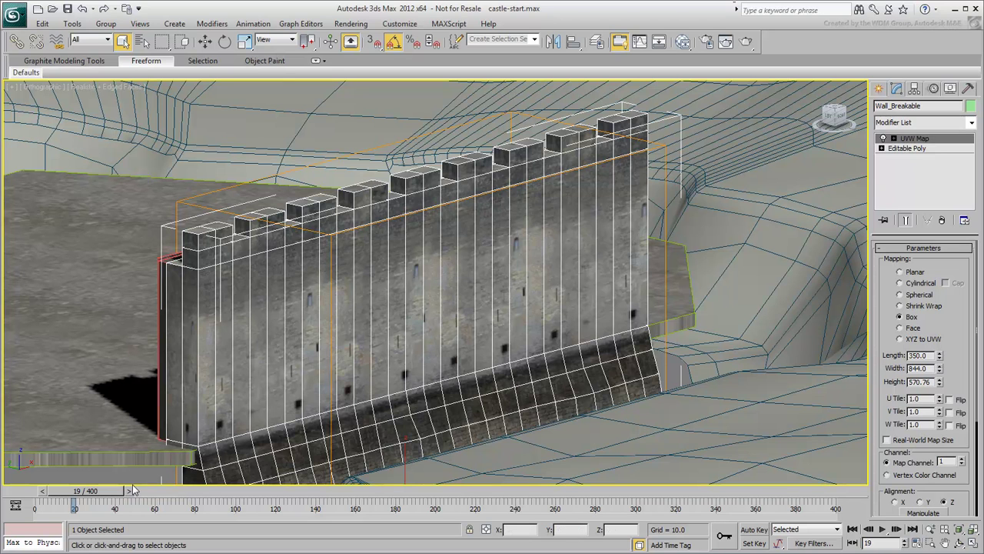
mouse_move(112, 493)
left_mouse_down()
mouse_move(184, 493)
mouse_move(218, 512)
mouse_move(270, 522)
left_mouse_up()
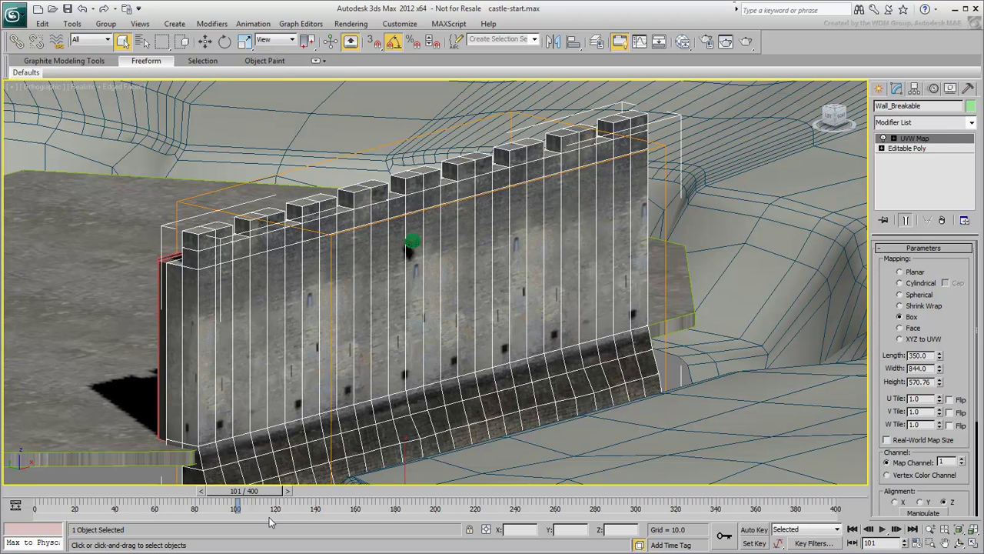
middle_click_drag(415, 326, 328, 332)
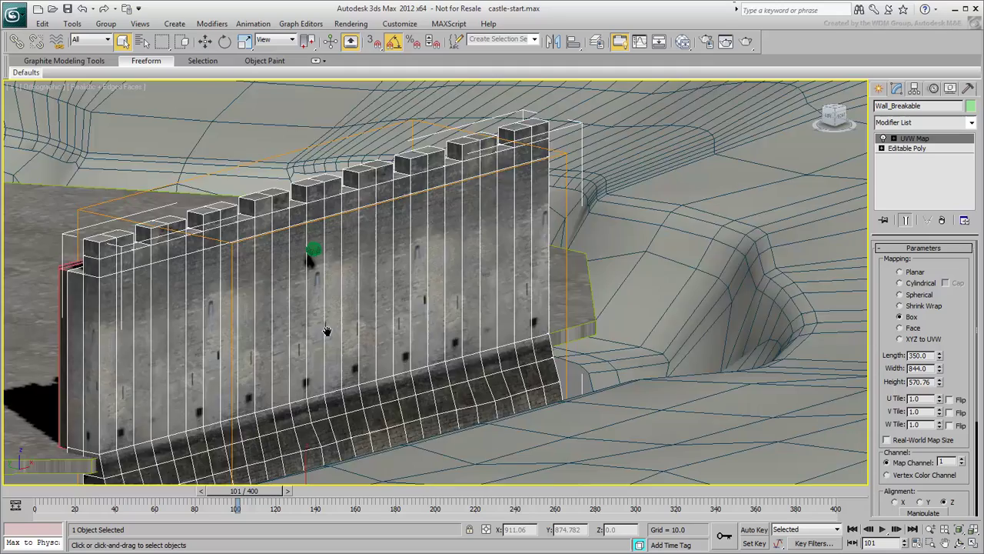
scroll(327, 331, "down", 2)
left_click(39, 491)
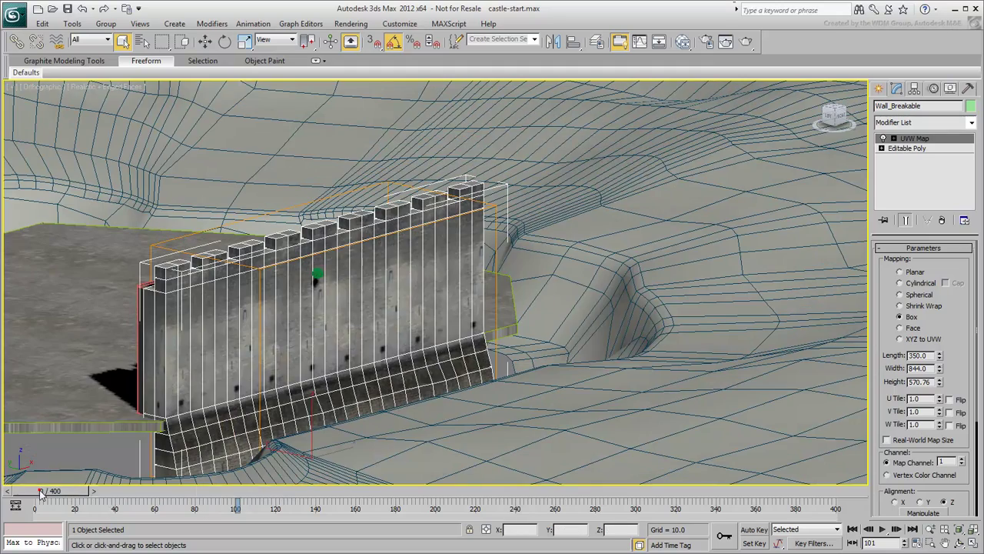
Clone the breakable wall as a copy moved along the Y axis to about Y -3796, beyond the terrain's edge.
scroll(331, 330, "down", 6)
middle_click_drag(330, 331, 331, 286, "alt")
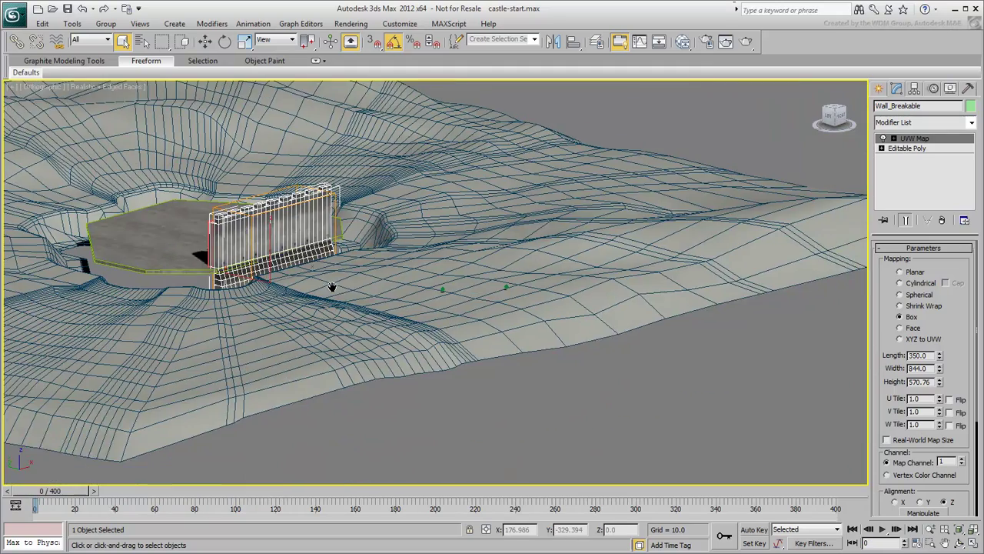
right_click(300, 256)
left_click(317, 271)
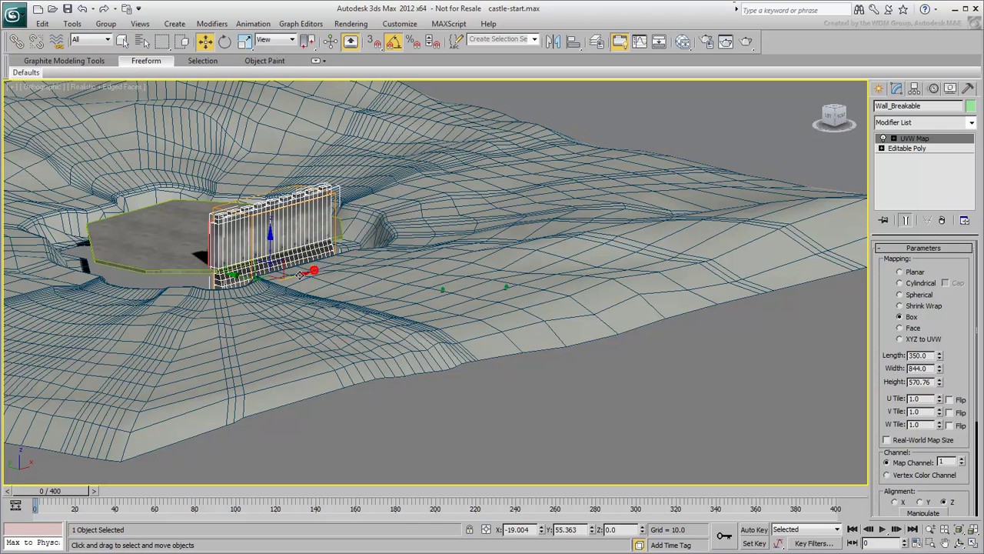
mouse_move(239, 276)
left_mouse_down("shift")
mouse_move(521, 432)
mouse_move(663, 469)
left_mouse_up("shift")
left_click(493, 336)
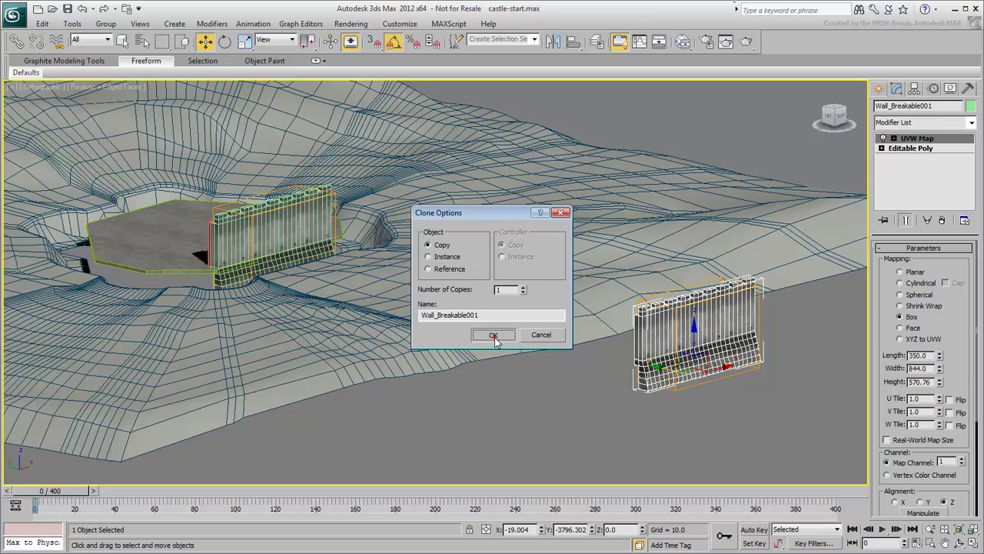
Make two more copies of the cloned wall in a row along the X axis, about 1428 units apart, and clear the selection.
middle_click_drag(735, 374, 460, 419)
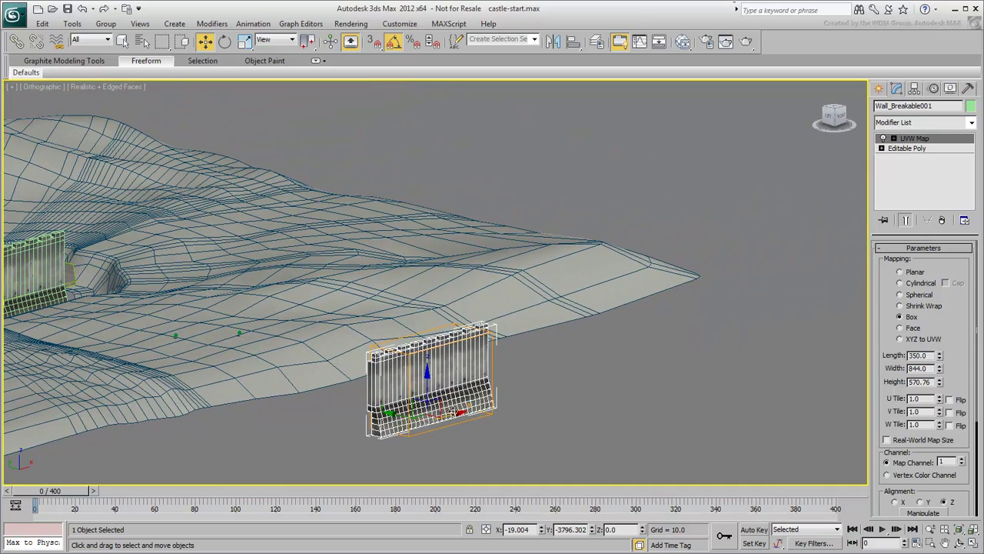
left_click_drag(454, 420, 596, 381, "shift")
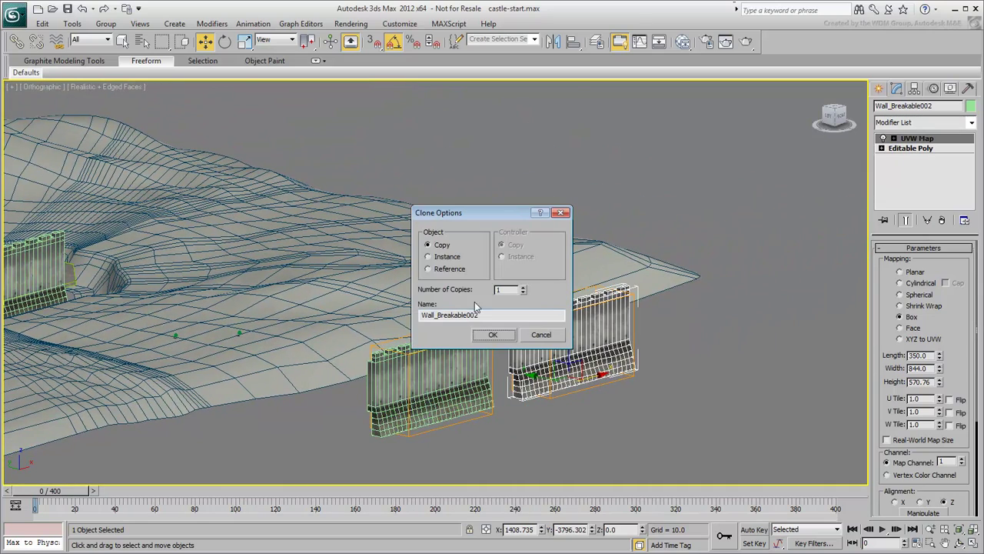
left_click(493, 334)
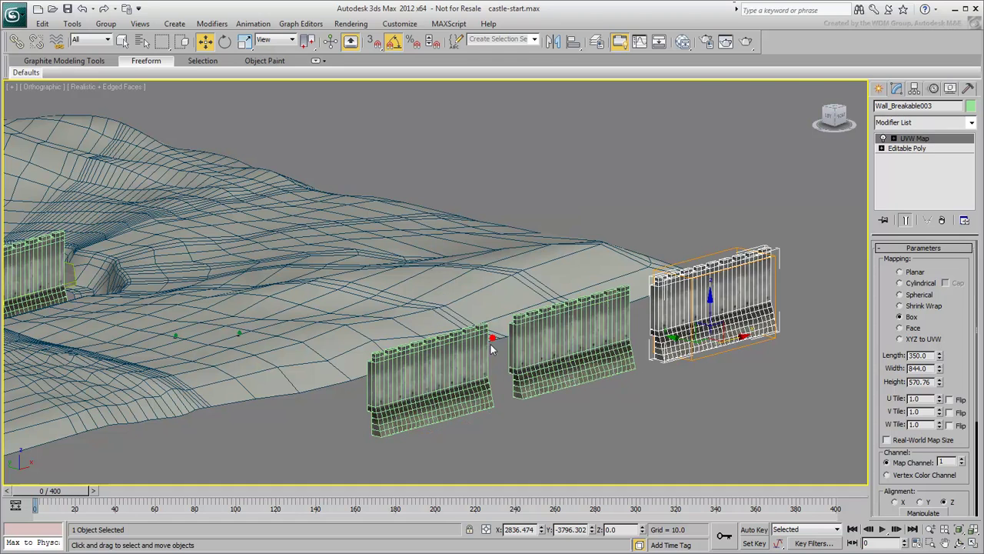
left_click(604, 440)
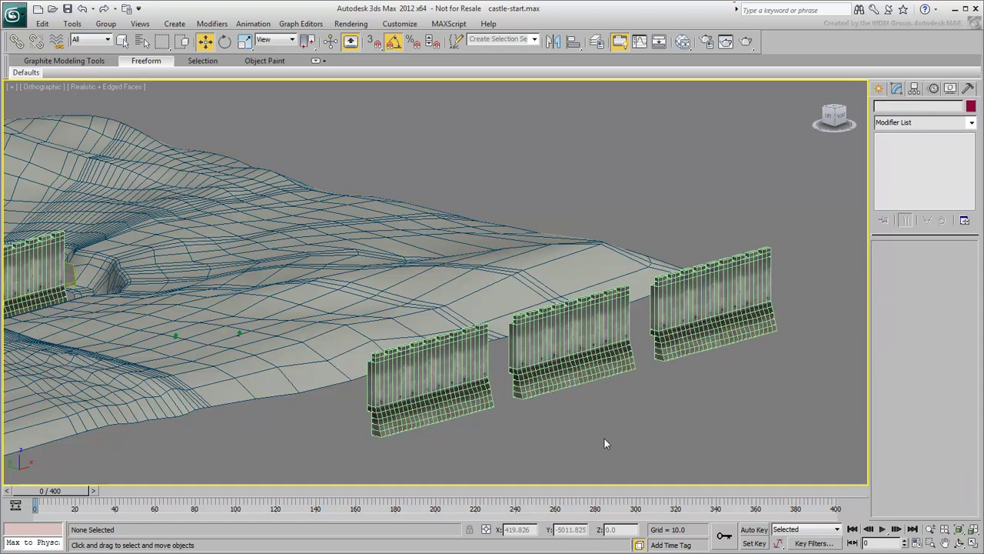
On the first wall copy, fence-select the vertical edges of the upper wall and connect them with evenly spaced horizontal edge rows.
left_click(416, 388)
key("z")
left_click(882, 148)
left_click(901, 167)
left_click_drag(161, 43, 160, 99)
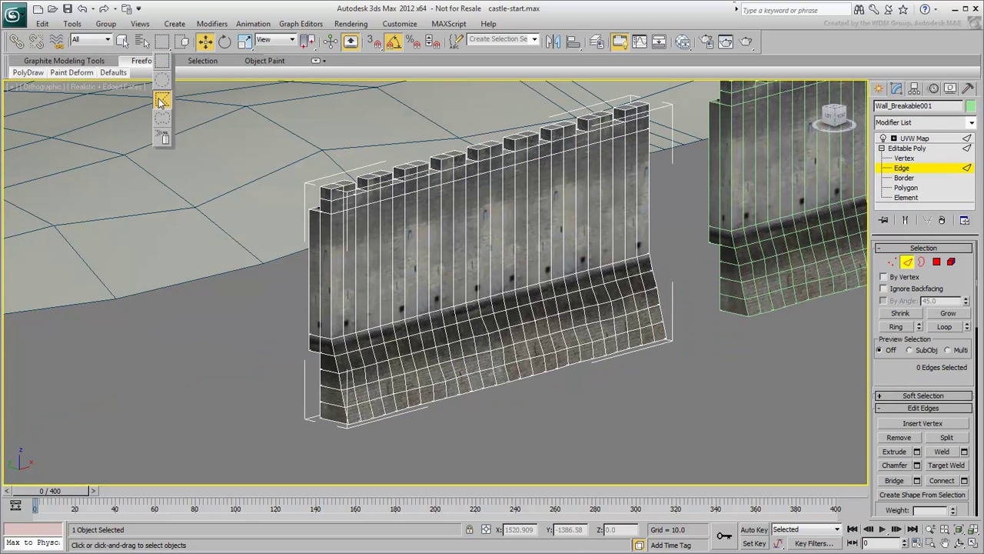
left_click_drag(299, 270, 677, 254)
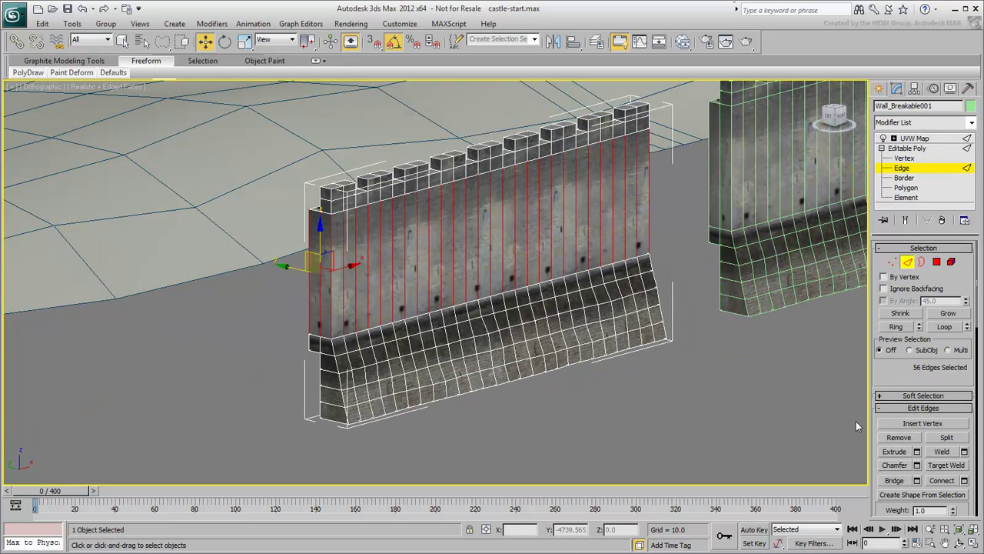
left_click(965, 481)
left_click_drag(449, 290, 449, 278)
left_click(443, 343)
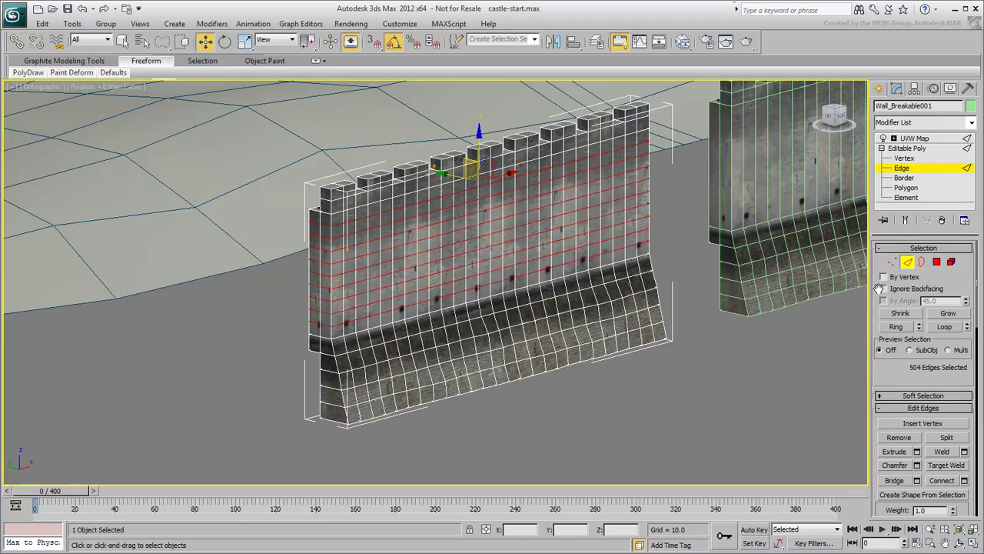
Try to detach the polygons of the first merlon on the subdivided wall copy, and leave polygon editing.
left_click(937, 262)
scroll(382, 224, "up", 5)
left_click_drag(321, 263, 360, 246)
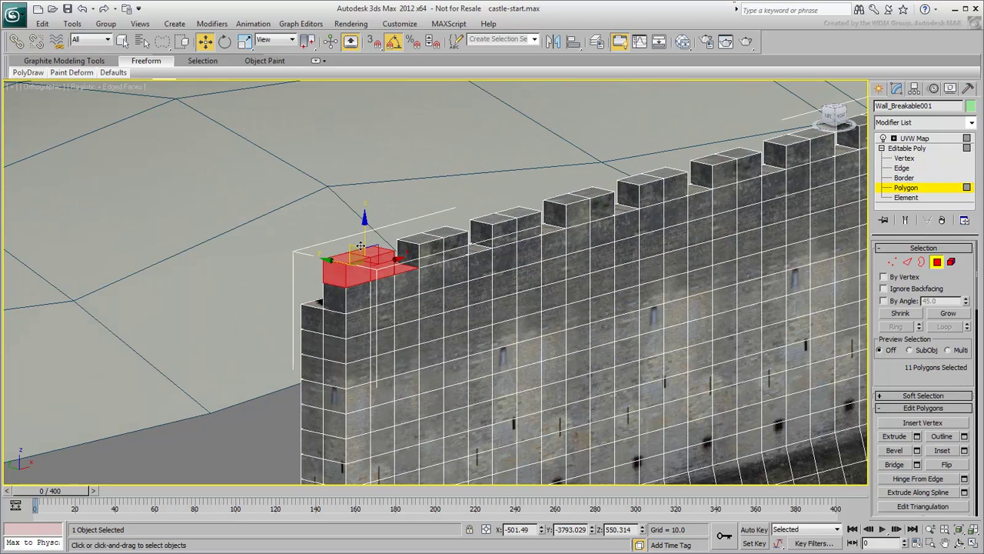
left_click(412, 268, "alt")
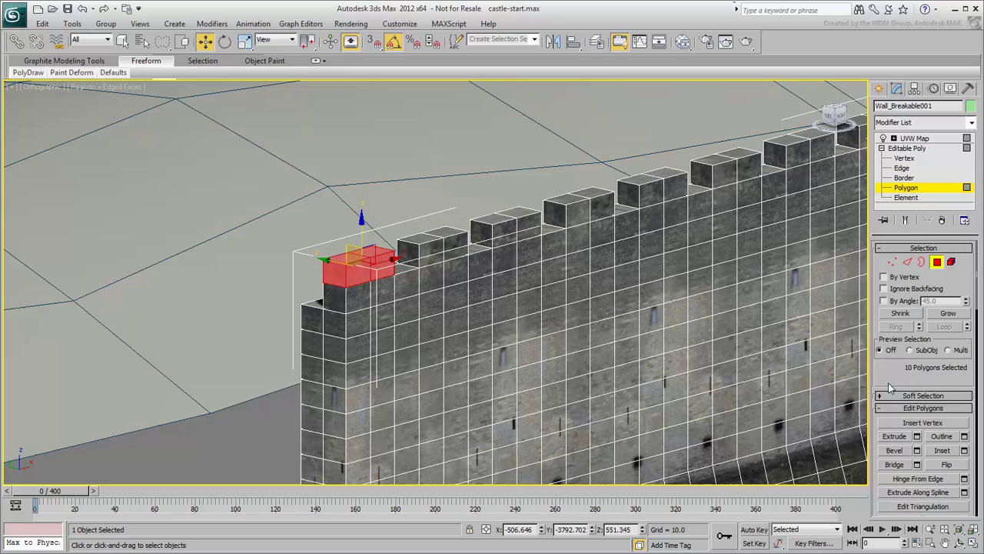
scroll(925, 416, "down", 5)
left_click(947, 474)
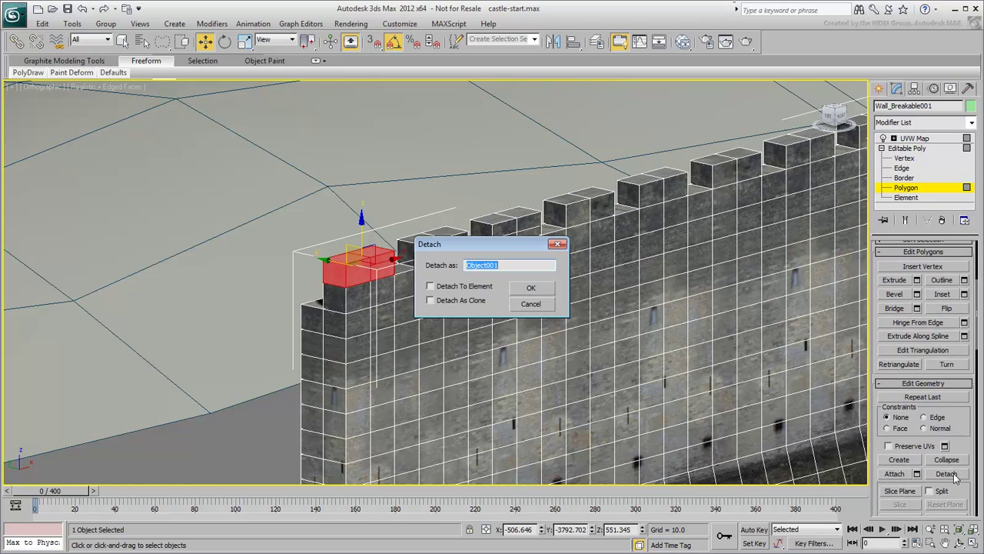
left_click(527, 307)
left_click(913, 188)
Create a plane about 1120 by 1471 units on the ground, crossing the base of the second wall copy.
scroll(553, 307, "down", 4)
middle_click_drag(553, 307, 397, 335)
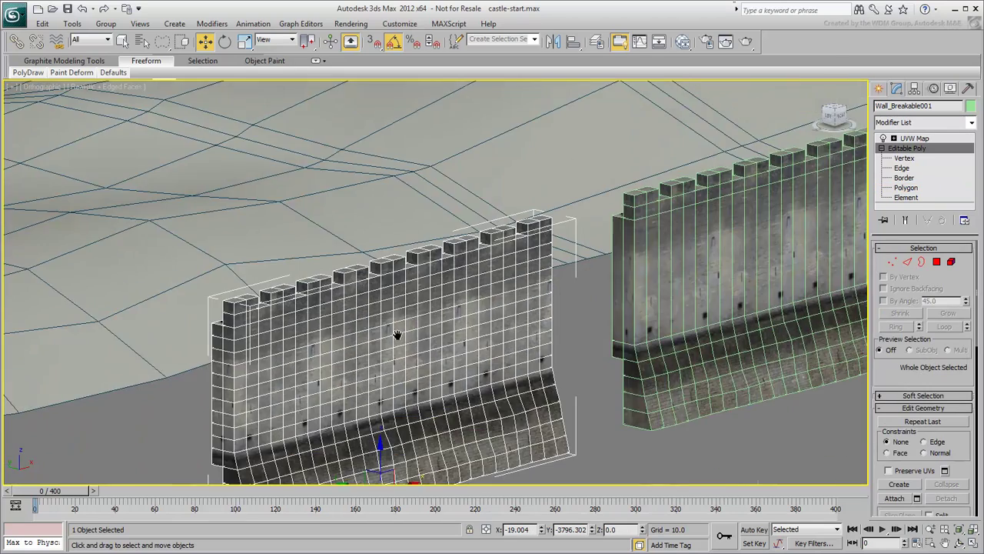
middle_click_drag(704, 291, 461, 357)
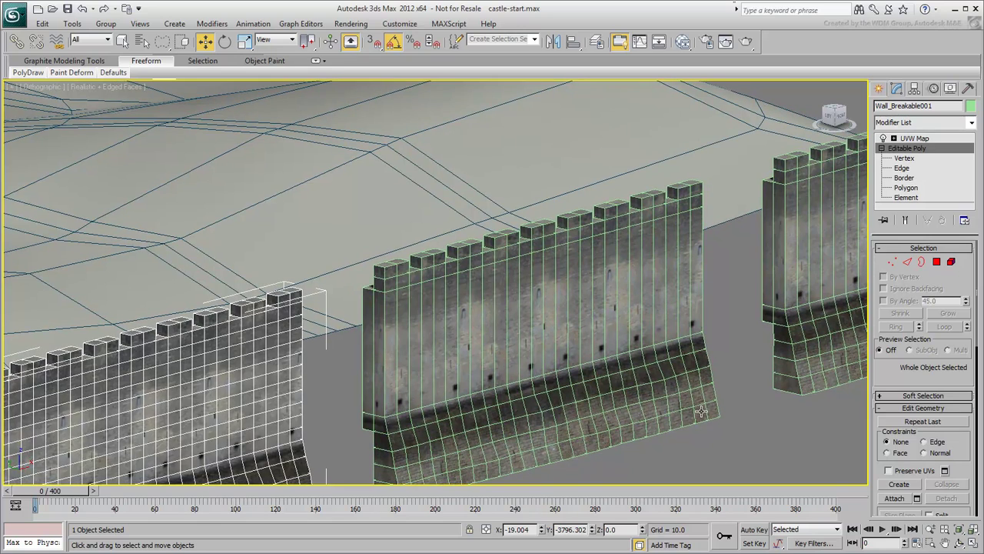
left_click(673, 399)
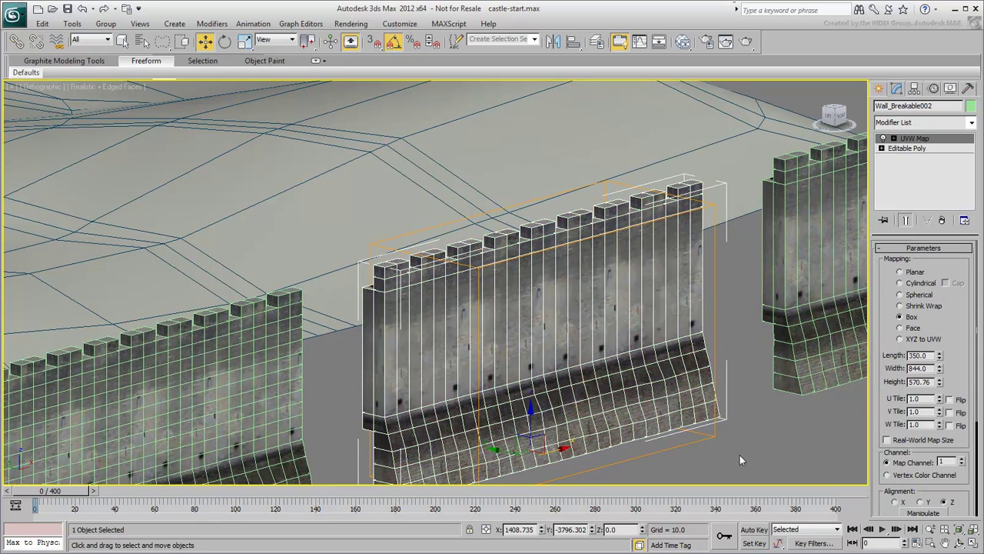
middle_click_drag(739, 459, 589, 380)
scroll(593, 387, "down", 3)
left_click(879, 89)
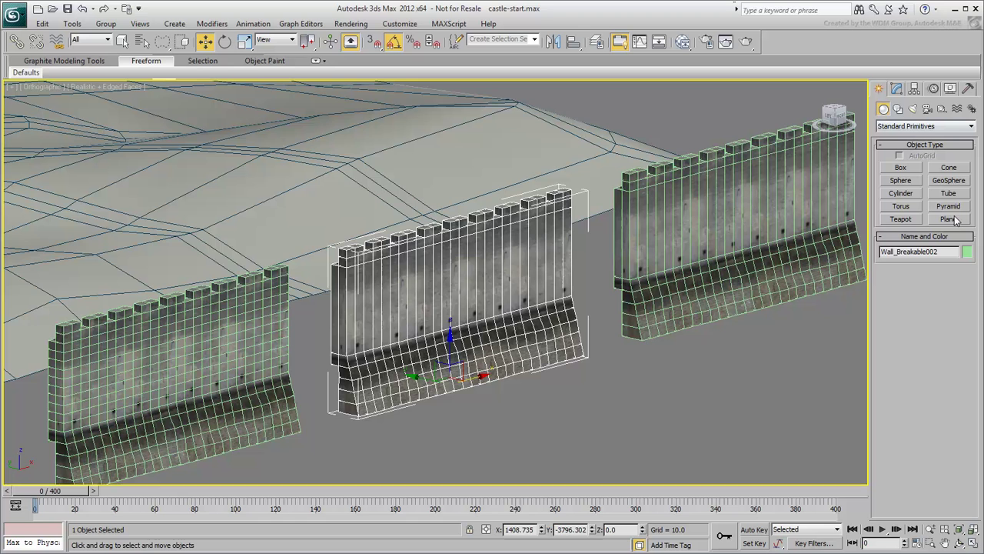
left_click(949, 219)
left_click_drag(662, 387, 127, 414)
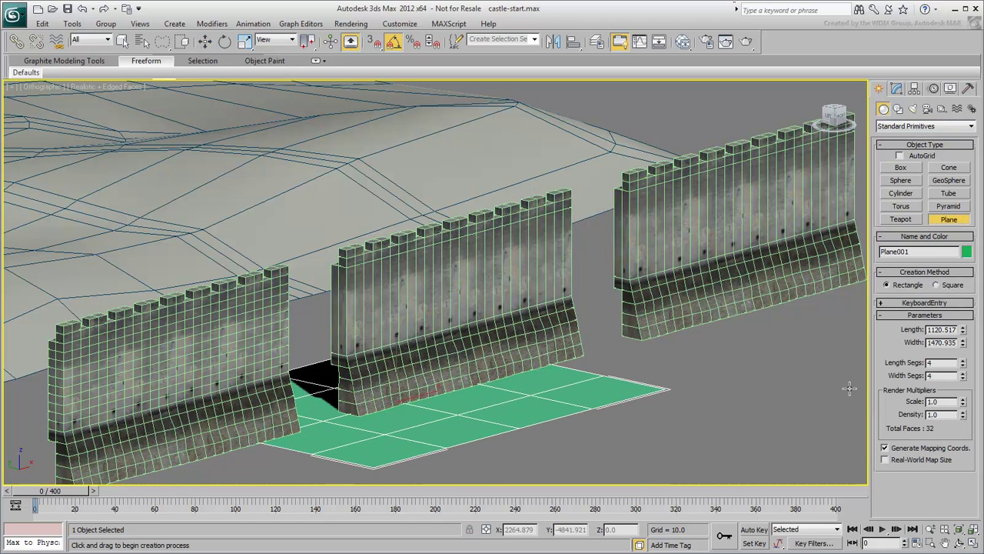
Reduce the plane to a single length segment, raise it through the wall's upper part and extend its length well past both faces.
right_click(964, 363)
key("w")
left_click_drag(397, 364, 416, 289)
left_click(897, 88)
left_click_drag(961, 266, 961, 223)
Convert the plane to an editable poly and lower one of its inner cross edges to bend the surface.
right_click(558, 356)
left_click(585, 419)
left_click(908, 263)
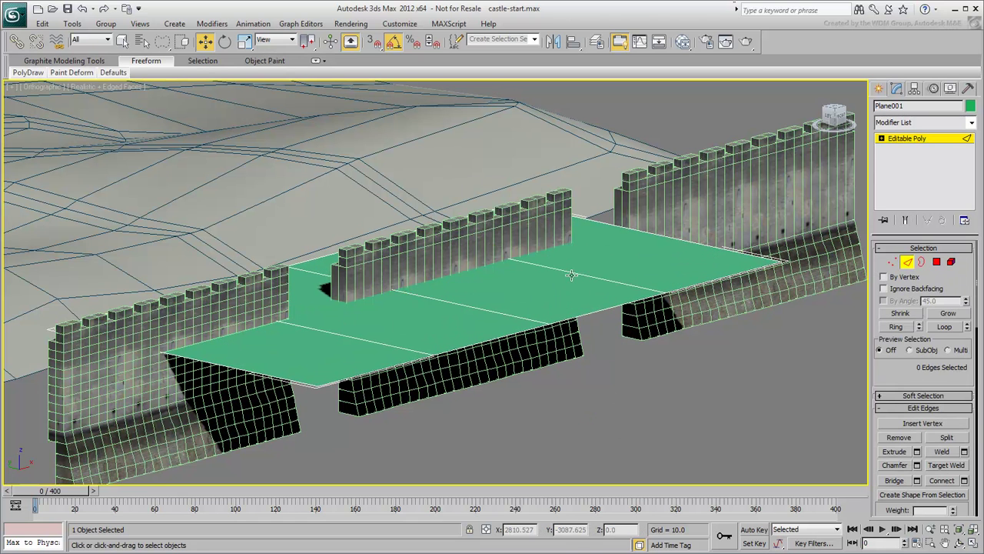
left_click(571, 274)
left_click_drag(534, 237, 534, 275)
left_click(905, 266)
Cut the second wall copy with the plane using ProCutter, with Auto Extract Mesh, Explode By Elements, Stock Outside Cutter and Stock Inside Cutter enabled.
left_click(879, 89)
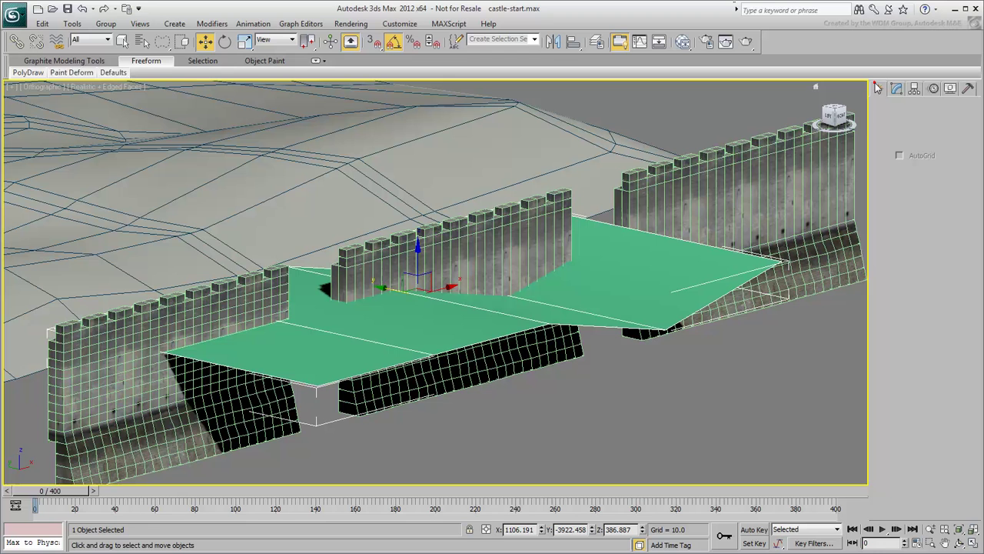
left_click(925, 126)
left_click(904, 157)
left_click(948, 233)
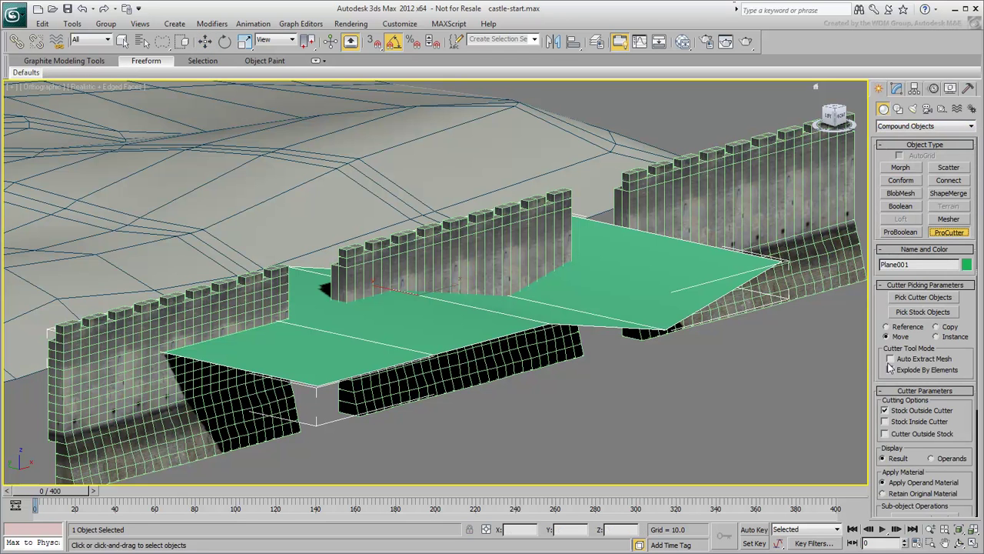
left_click(922, 311)
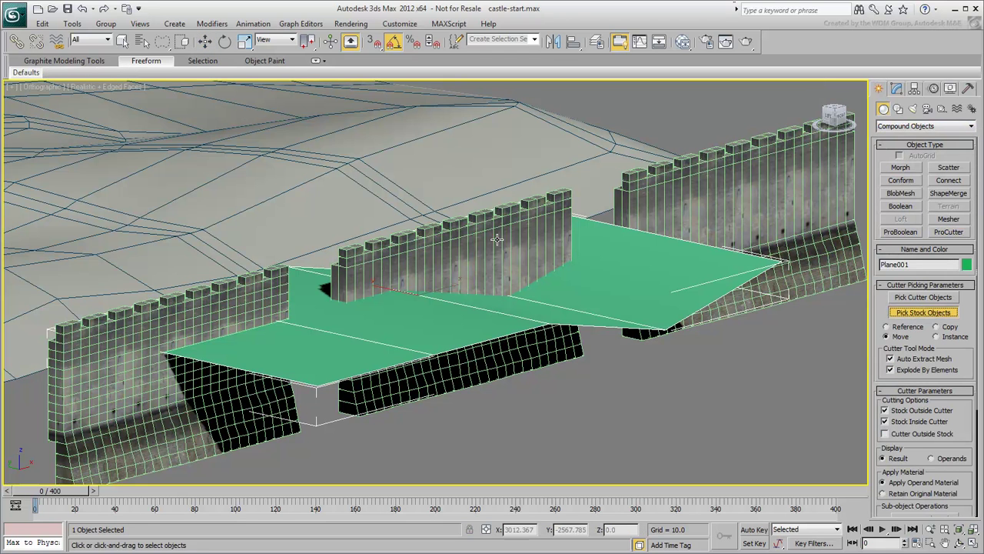
left_click(559, 421)
Raise the cutting plane, cut the upper wall piece again as stock, and move the plane down below the wall.
key("w")
left_click_drag(415, 294, 416, 226)
left_click(896, 89)
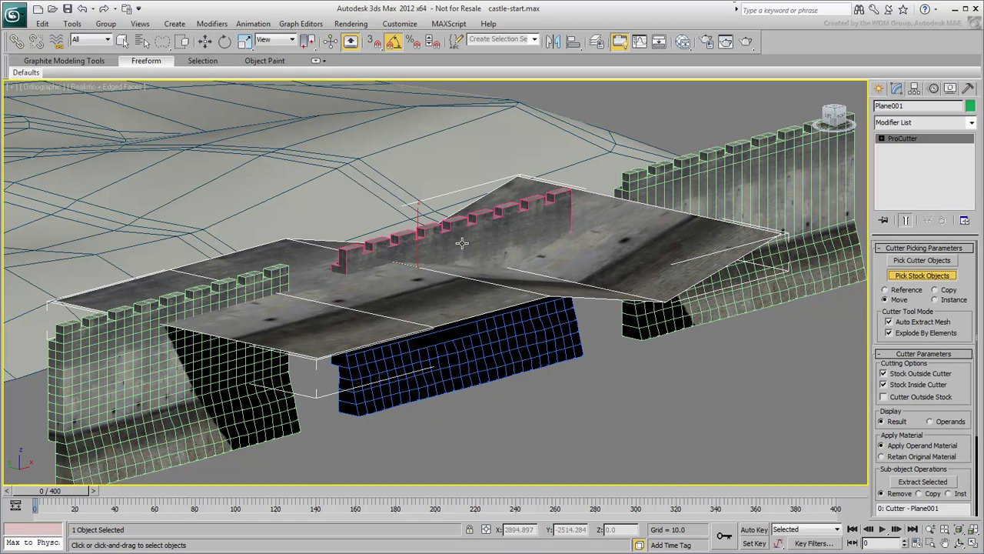
left_click_drag(416, 232, 417, 426)
Lift the two upper pieces of the cut wall apart into separate layers and delete the cutting plane.
left_click(435, 274)
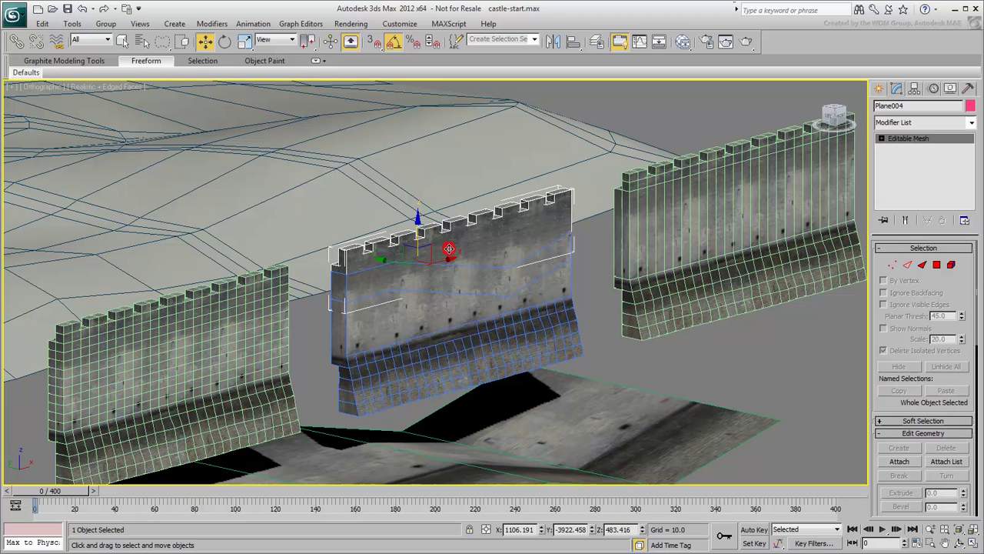
left_click(466, 246, "ctrl")
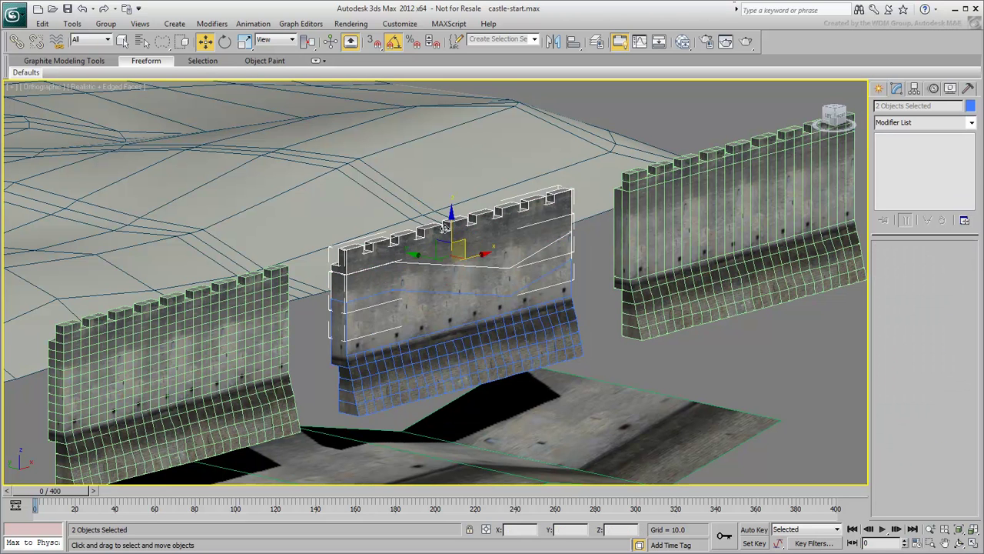
left_click_drag(449, 229, 418, 193)
left_click(432, 220)
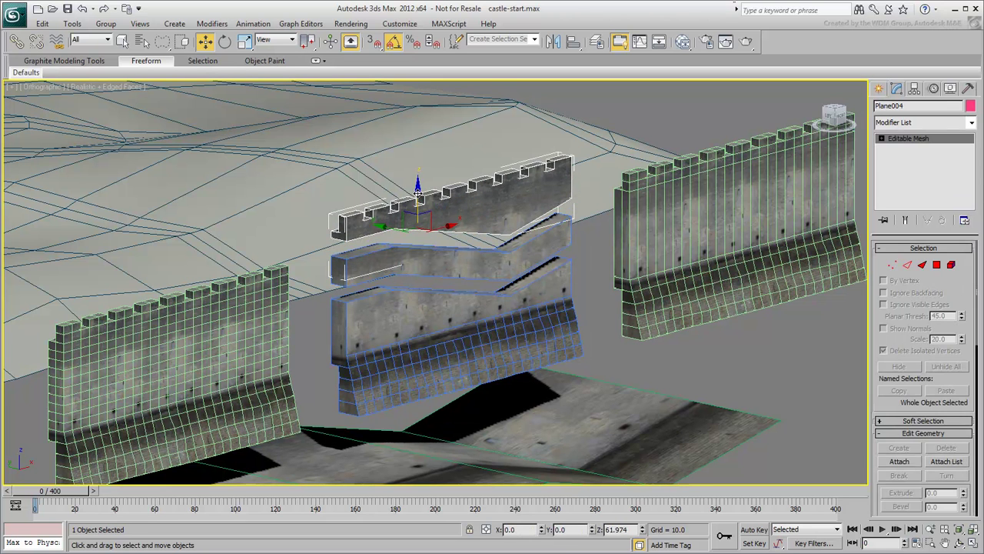
left_click(562, 407)
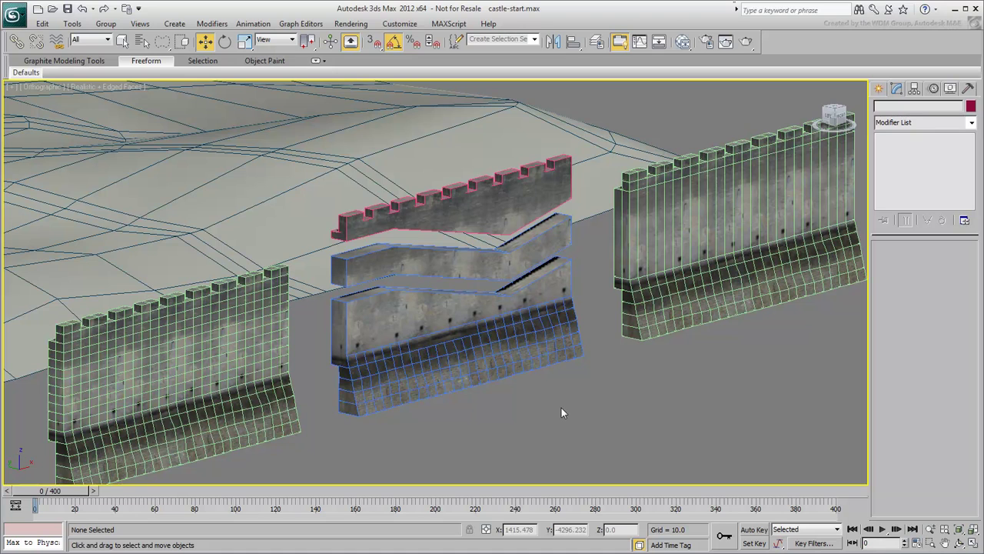
Add a Slice modifier to the third wall copy, between its Editable Poly and UVW Map.
left_click(681, 282)
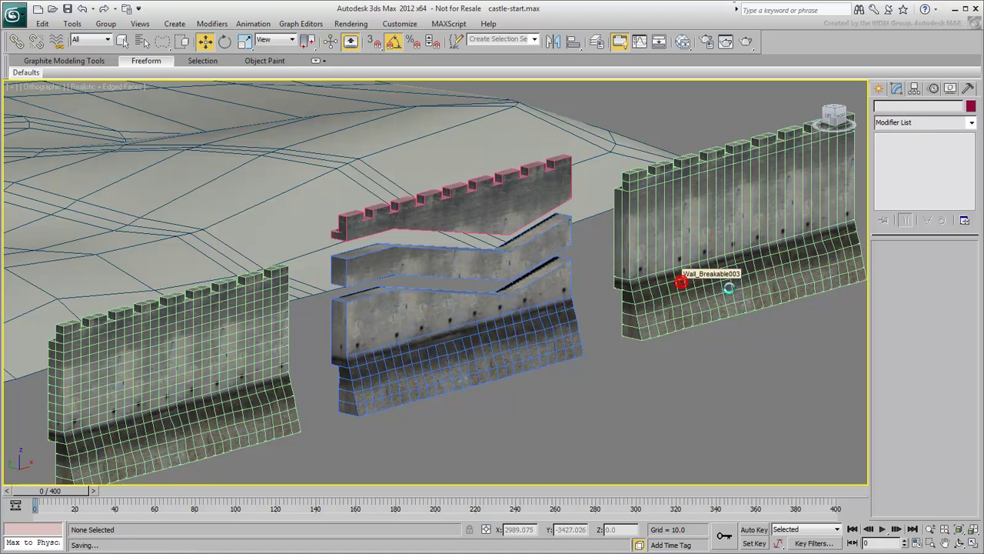
middle_click_drag(729, 288, 502, 382)
scroll(536, 351, "up", 3)
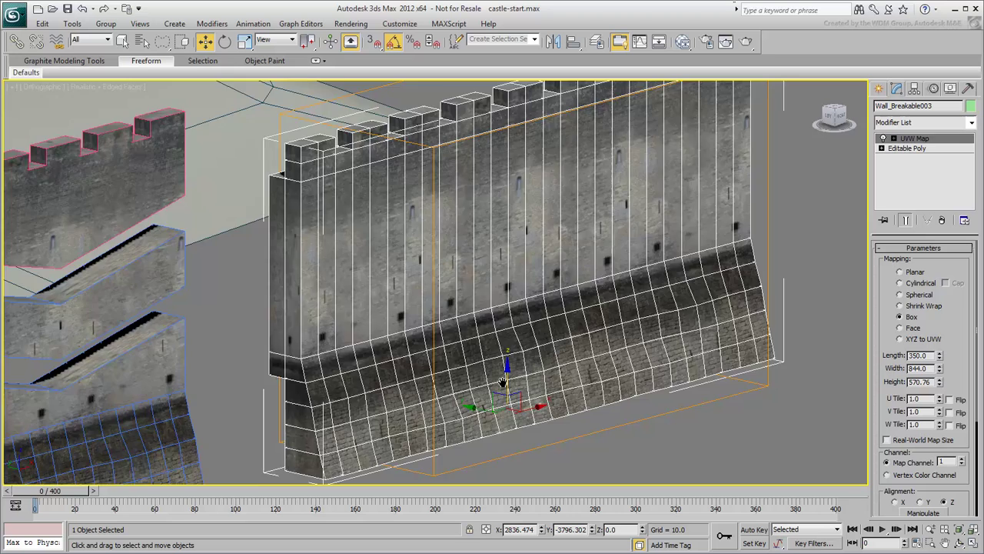
scroll(503, 382, "down", 2)
left_click(909, 148)
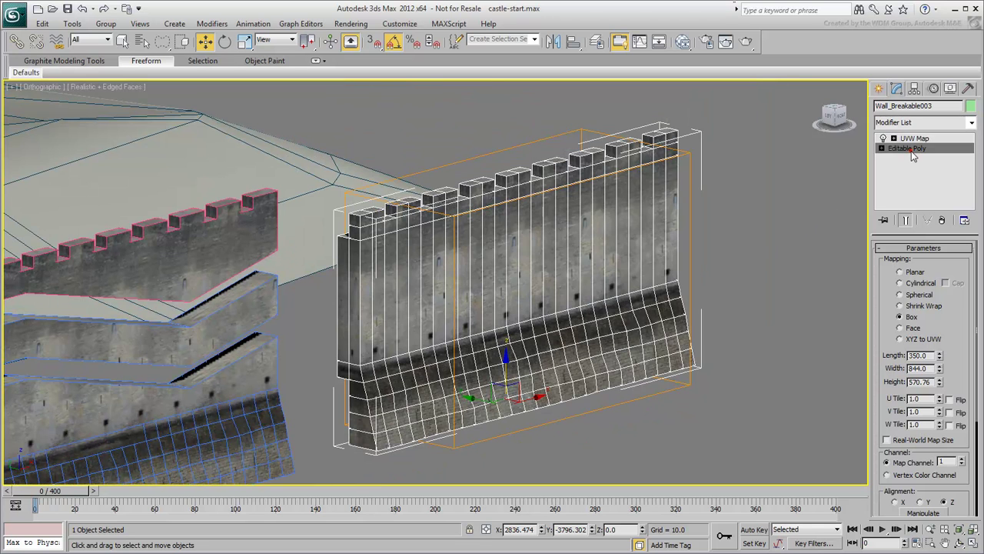
left_click(923, 123)
type("sl")
left_click(896, 438)
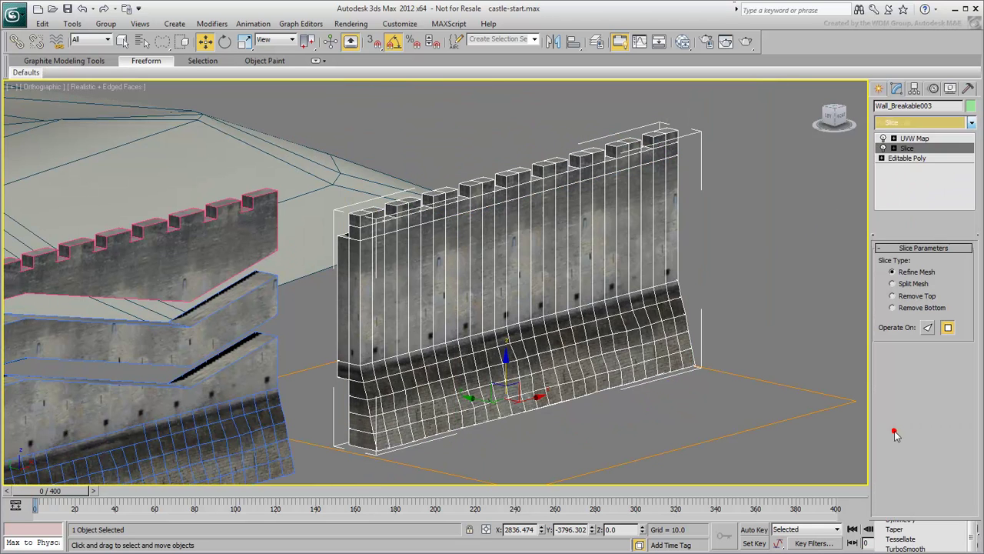
Slice off the wall's upper part at a height of about 204 with Remove Top, and close the opening with Cap Holes.
left_click(912, 149)
left_click_drag(504, 369, 505, 308)
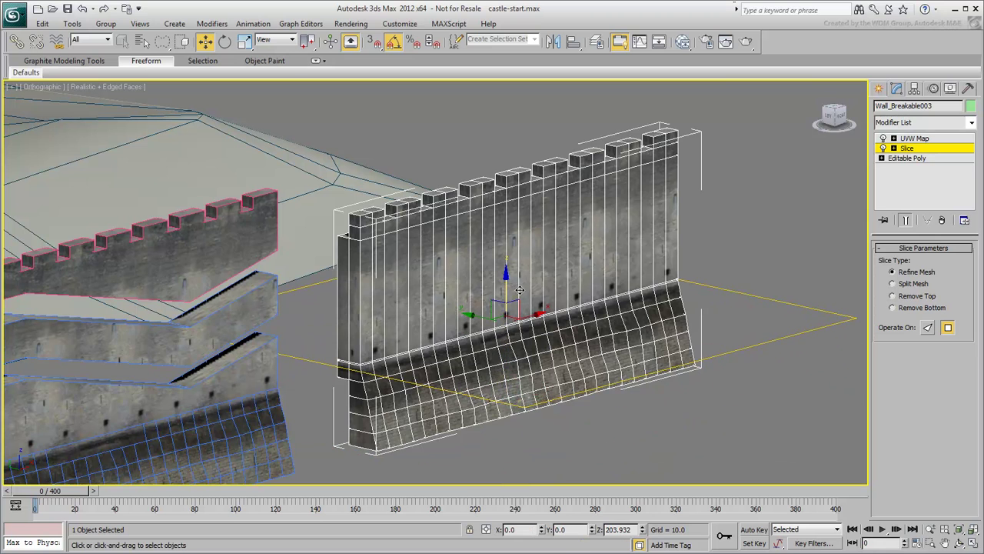
left_click(891, 296)
left_click(923, 123)
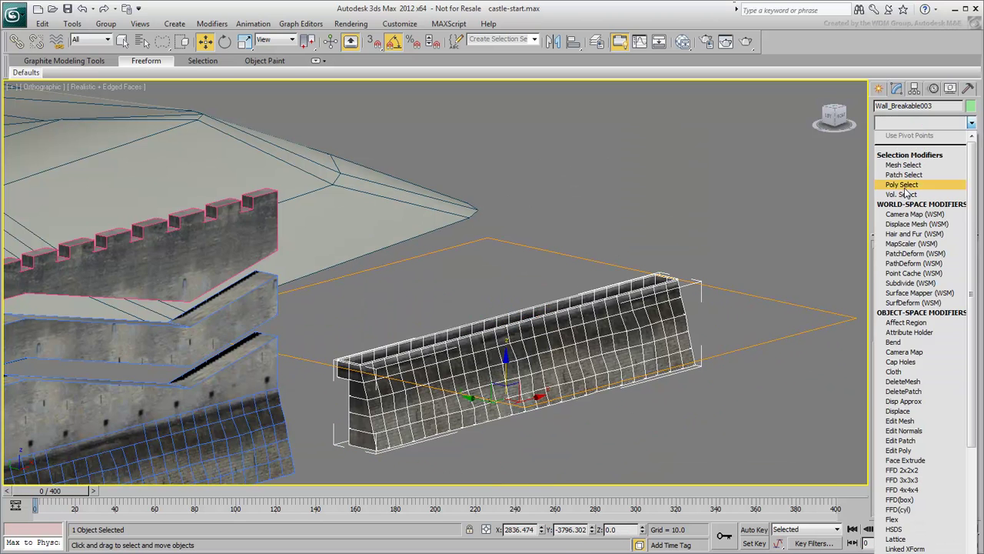
left_click(915, 185)
scroll(432, 424, "up", 5)
Create a box snapped to the end corner of the capped wall base, 72 long, about 131 wide and 50 high.
left_click(879, 88)
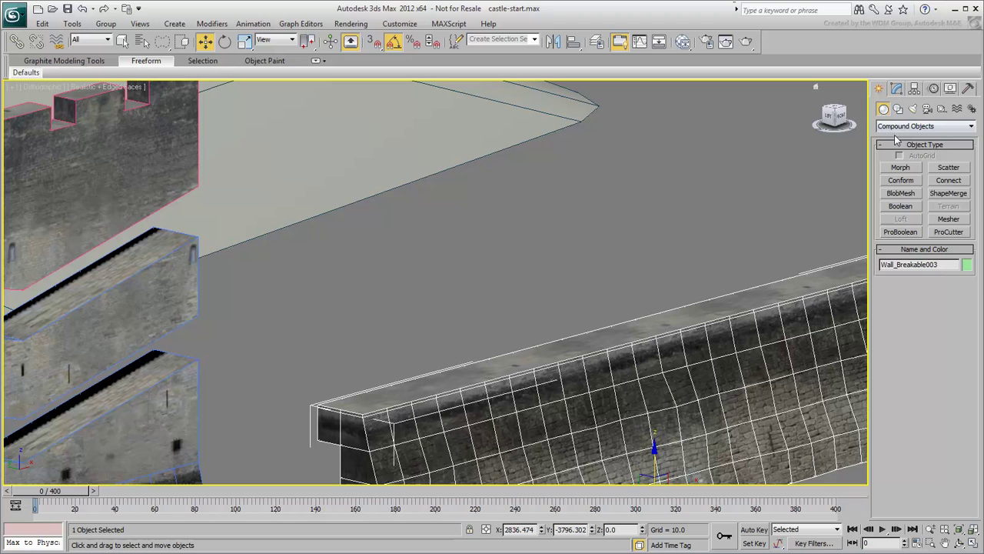
left_click(923, 126)
left_click(919, 136)
left_click(902, 168)
key("s")
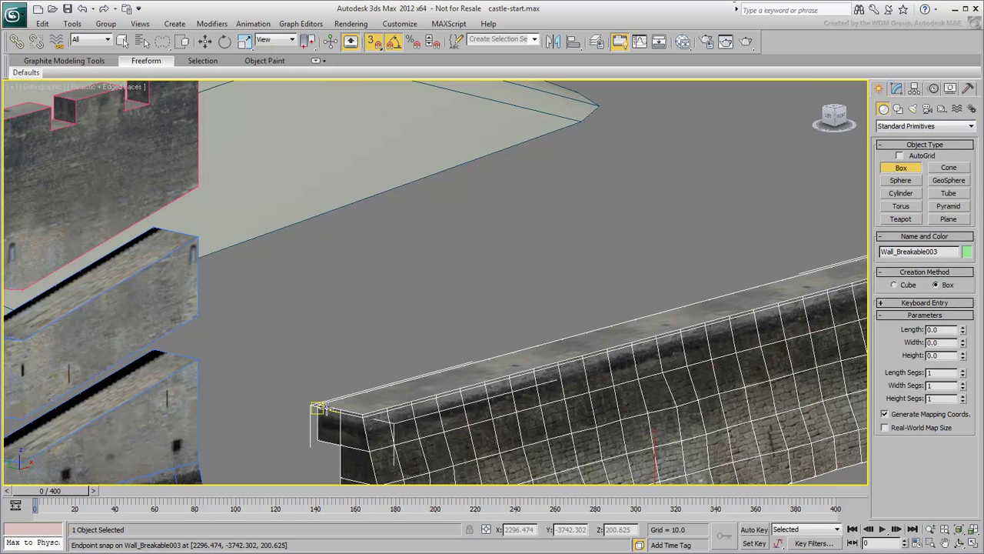
left_click_drag(319, 406, 433, 395)
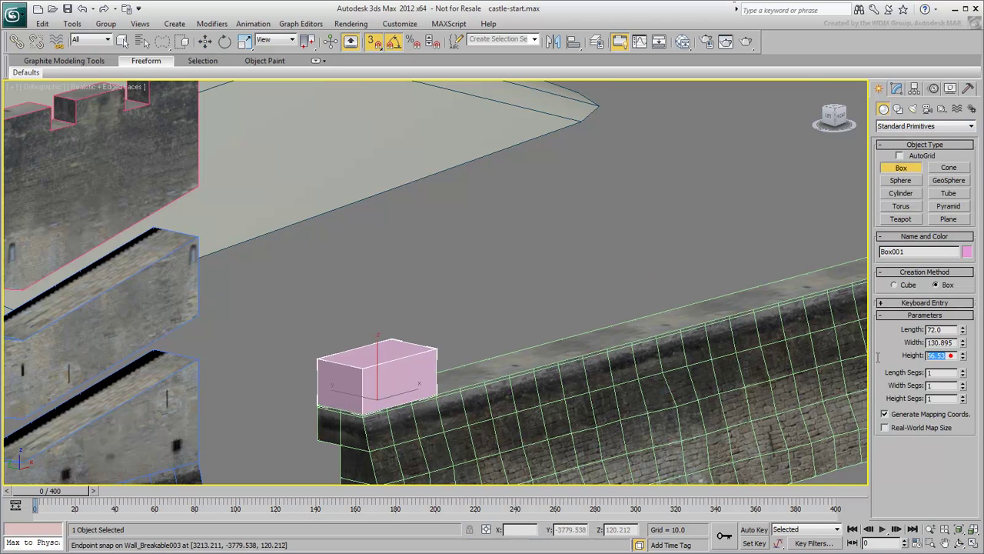
left_click(423, 348)
right_click(473, 275)
left_click(896, 88)
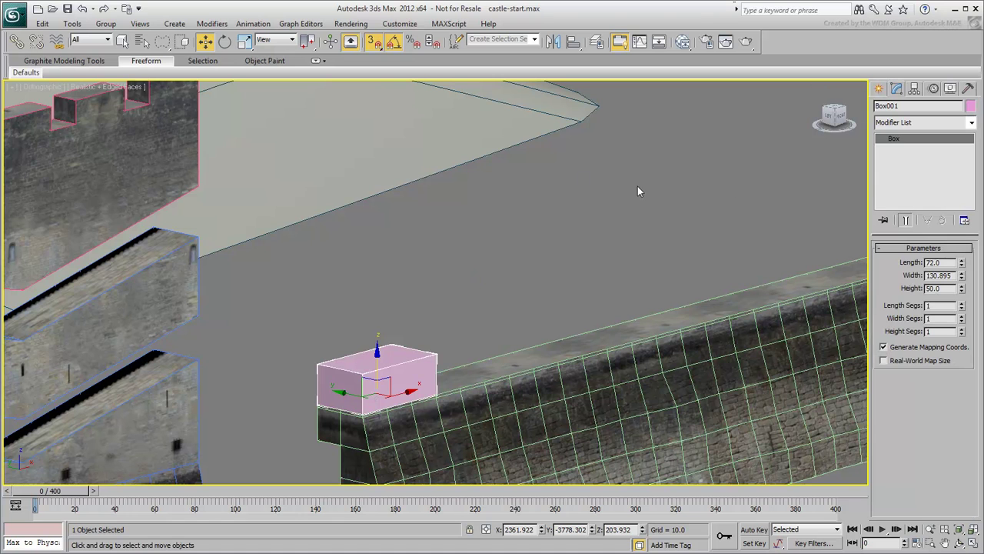
Set up a previewed instance array of the box along the wall, 130 units apart in X with a count of 8.
left_click(72, 23)
middle_click_drag(536, 238, 450, 252)
scroll(450, 253, "down", 2)
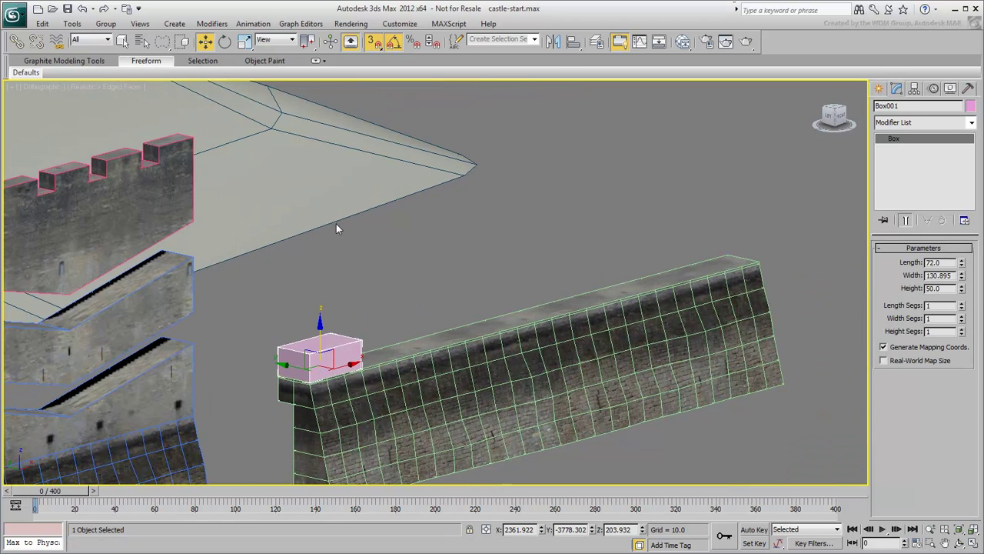
left_click(73, 23)
left_click(85, 212)
left_click_drag(411, 177, 140, 112)
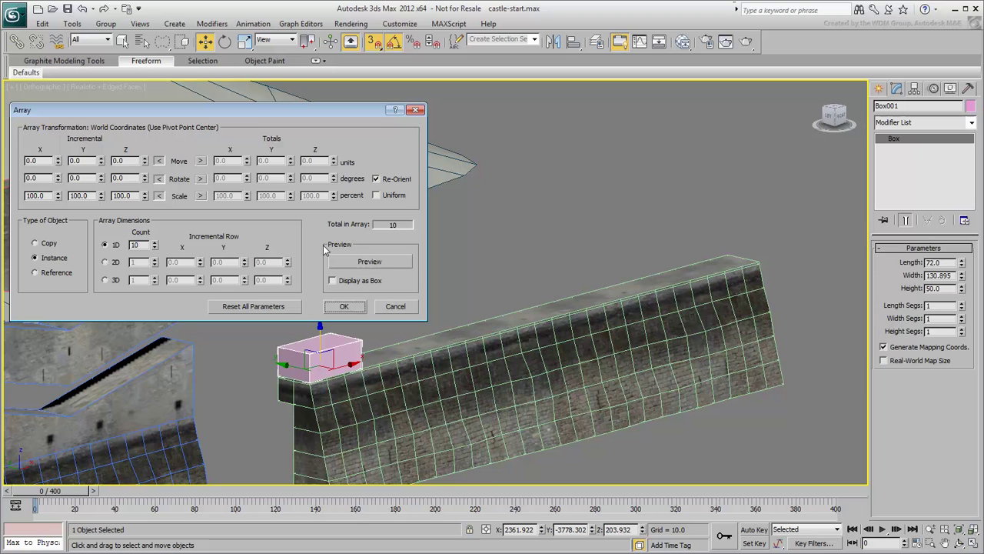
left_click(370, 262)
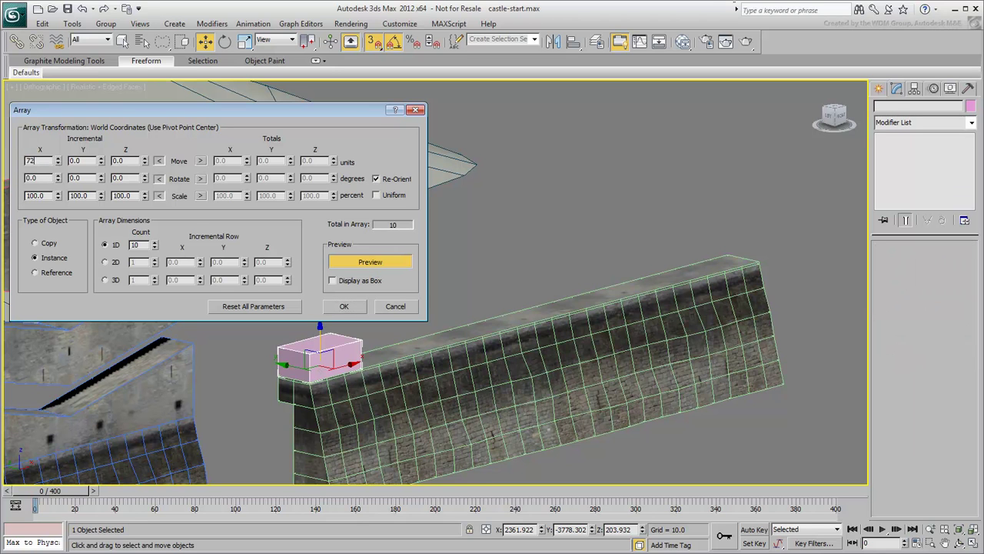
key("Return")
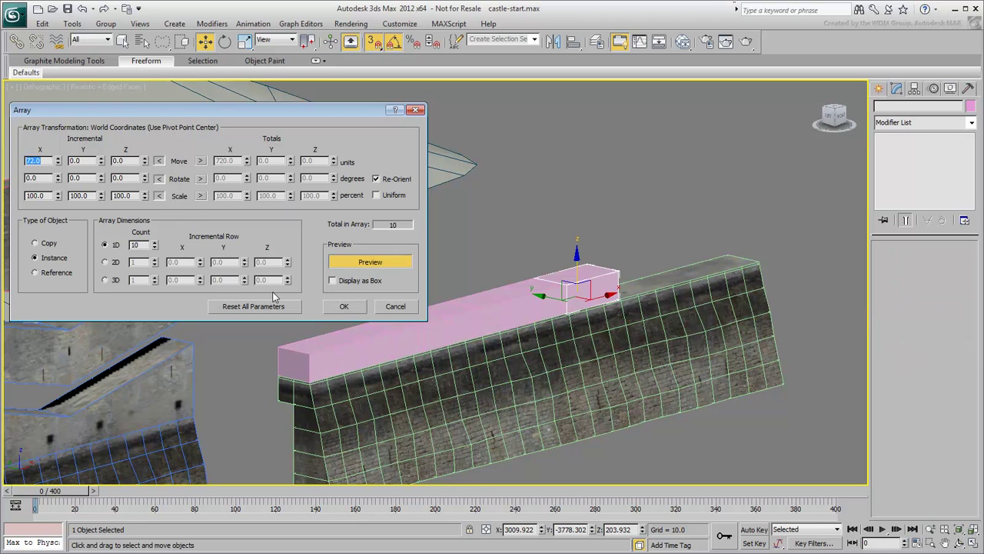
left_click_drag(60, 168, 66, 130)
left_click(153, 248)
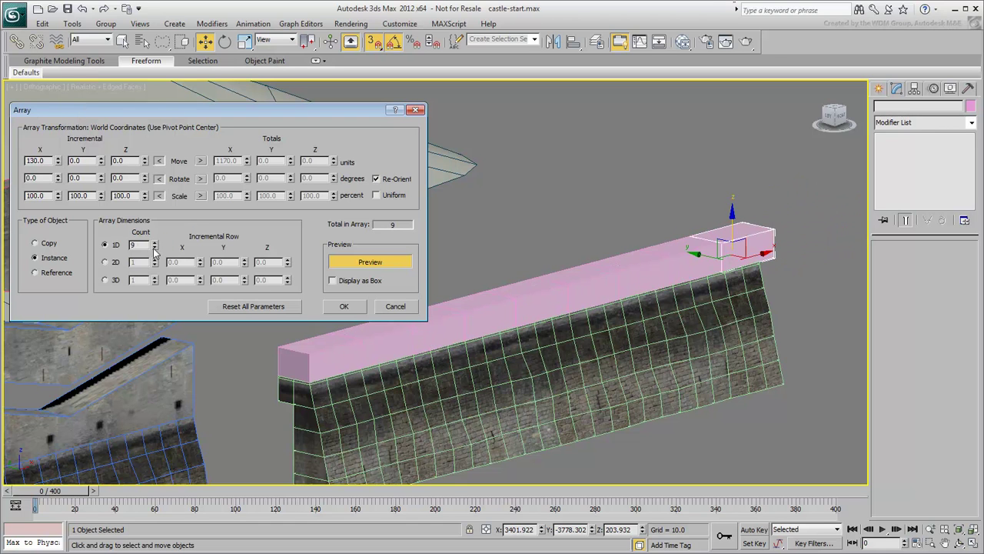
left_click(154, 247)
Add a second array row offset 57 in X and 49 in Z, create the 2D brick array, and turn off snapping.
left_click(104, 262)
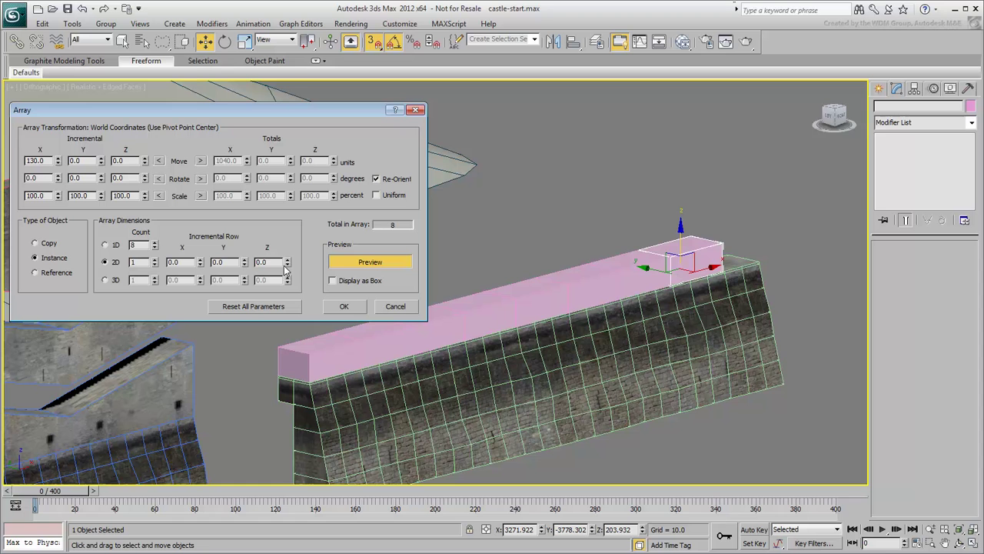
left_click_drag(287, 265, 282, 232)
left_click(155, 260)
left_click_drag(200, 260, 201, 225)
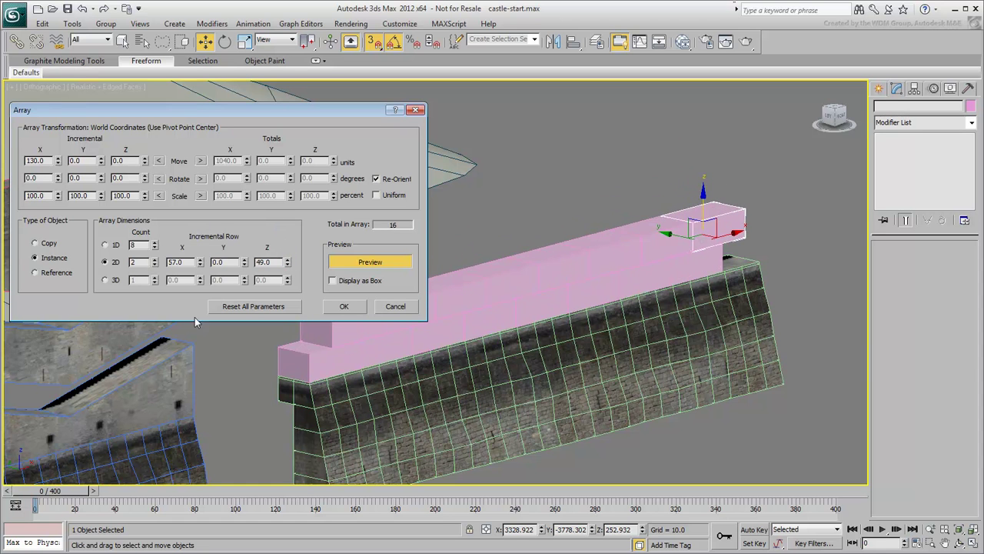
left_click(346, 308)
middle_click_drag(530, 377, 493, 393, "alt")
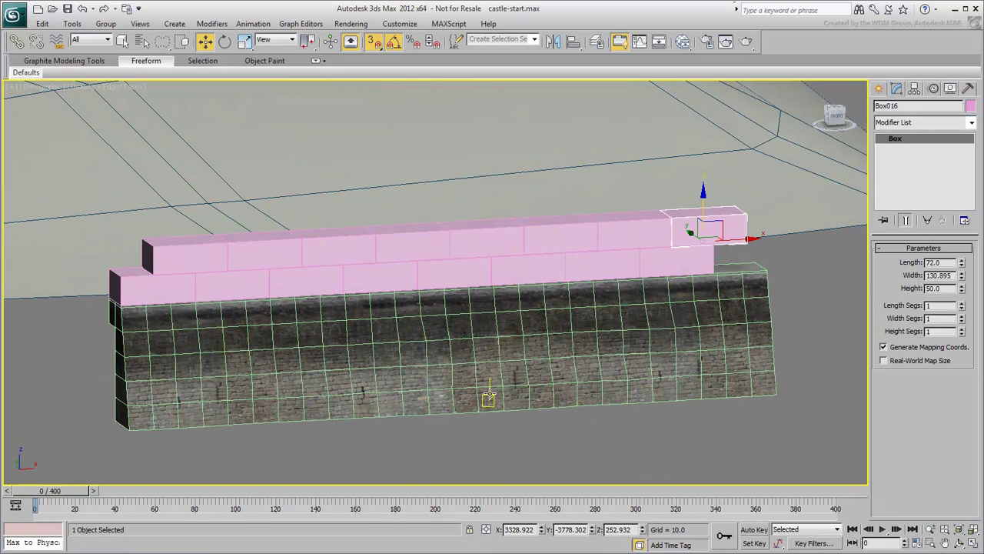
key("s")
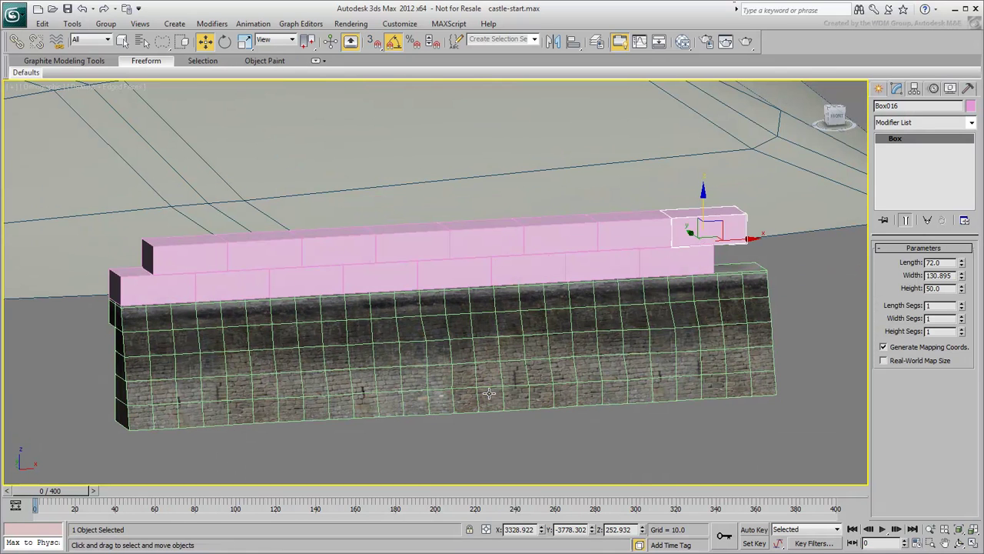
Select the original castle wall Wall_Breakable and insert a Slice modifier between its Editable Poly base and the UVW Map.
mouse_move(642, 182)
left_mouse_down()
mouse_move(503, 391)
mouse_move(452, 416)
mouse_move(592, 223)
mouse_move(520, 454)
mouse_move(461, 429)
left_mouse_up()
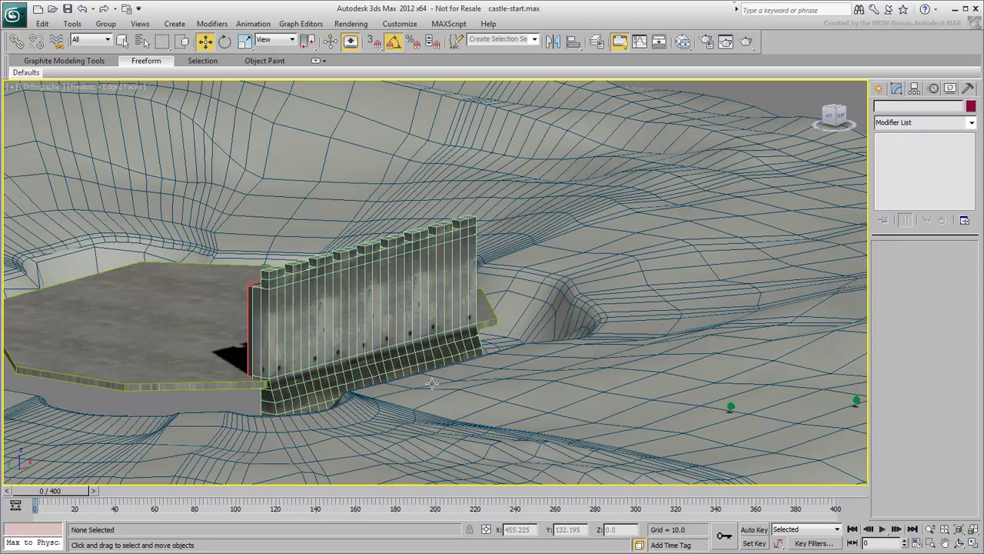
left_click(372, 349)
scroll(345, 397, "up", 5)
middle_click_drag(344, 397, 409, 429)
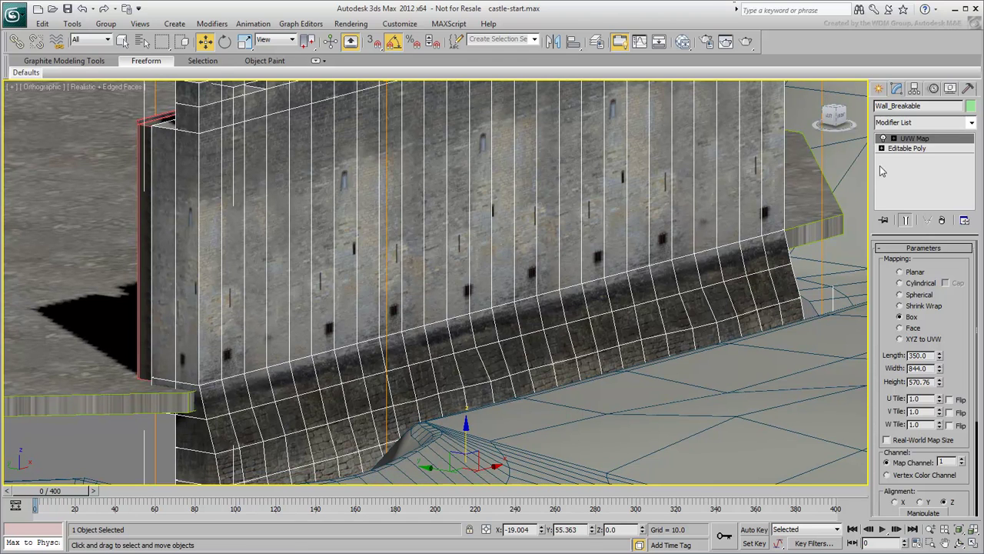
left_click(907, 147)
left_click(923, 123)
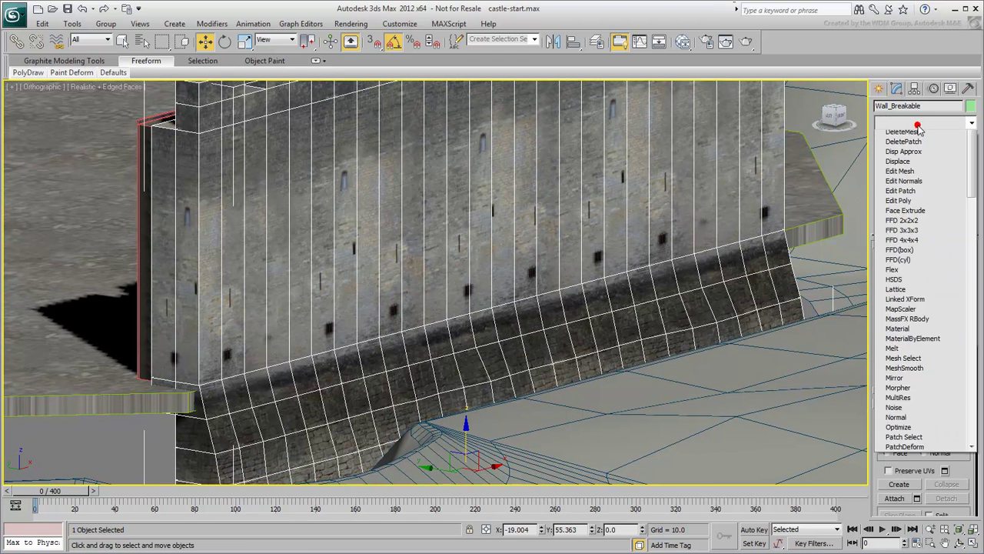
scroll(895, 431, "down", 10)
left_click(893, 432)
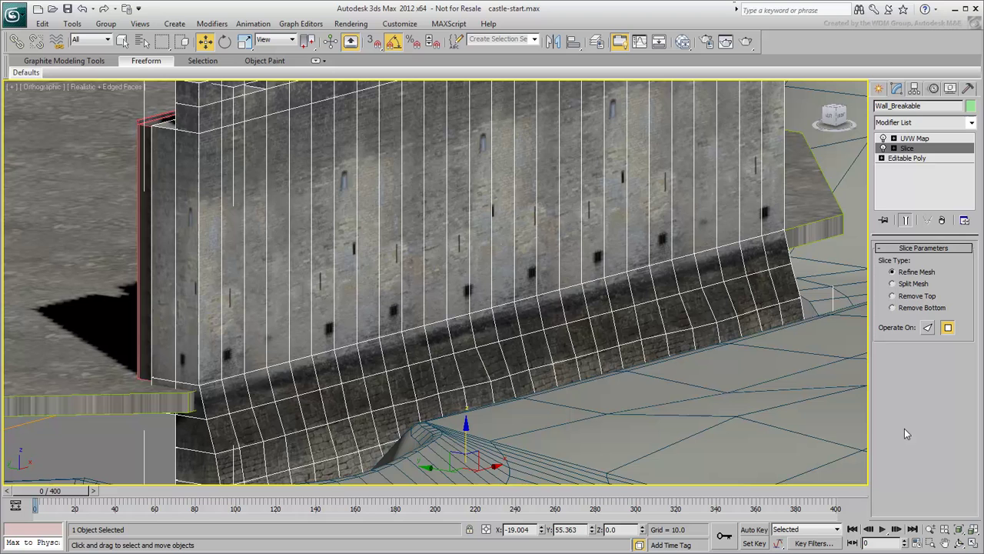
Raise the slice plane to a height of about 204 so it cuts the wall just above its sloped base.
left_click(893, 148)
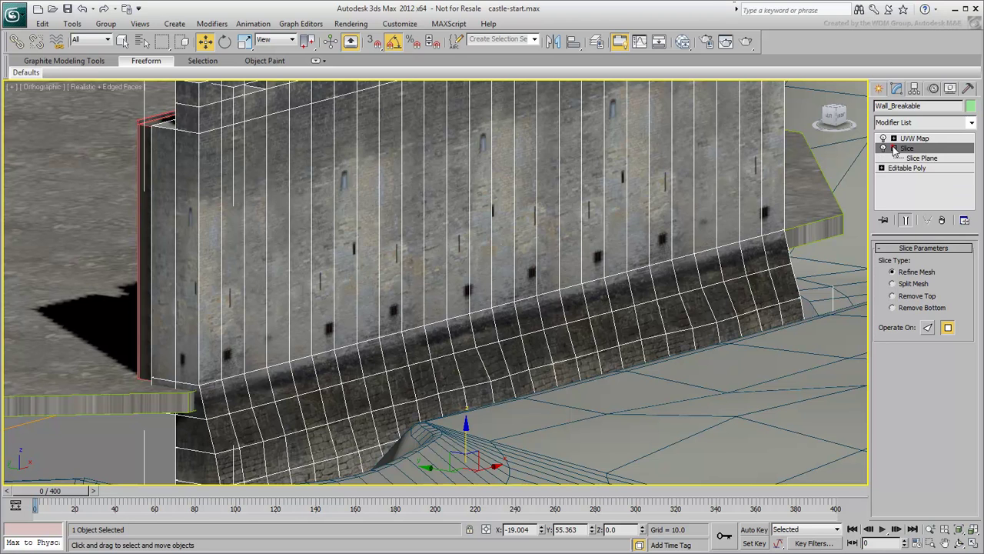
left_click(922, 157)
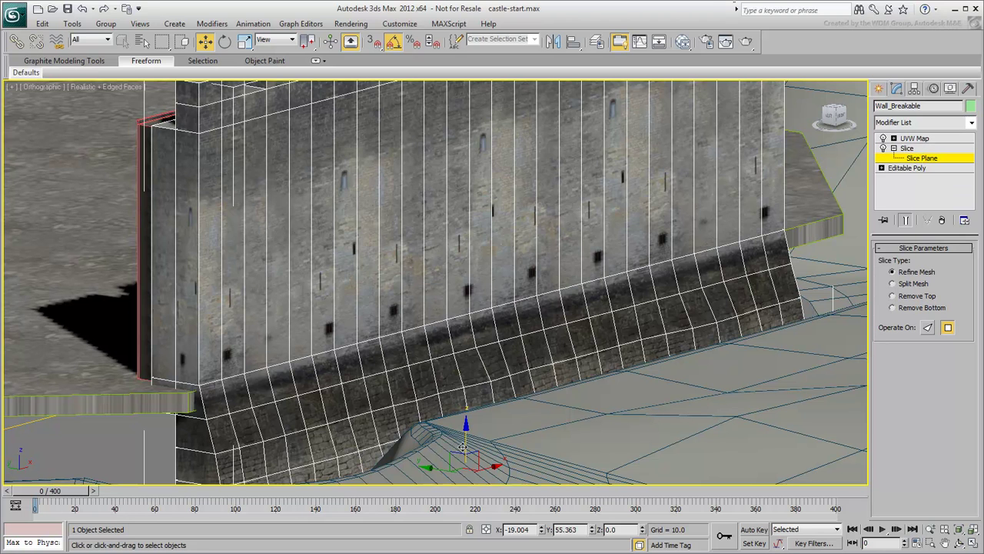
left_click_drag(466, 442, 475, 277)
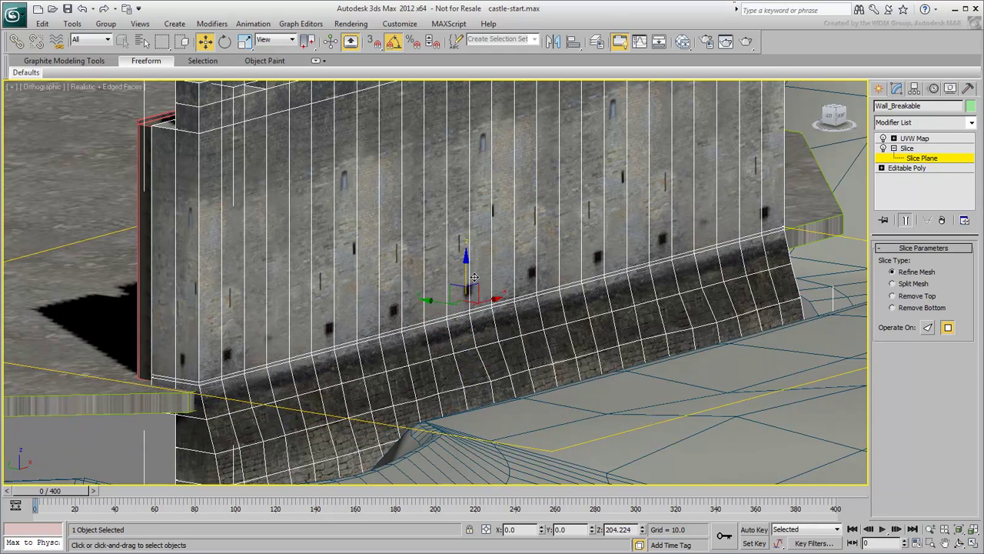
left_click(926, 160)
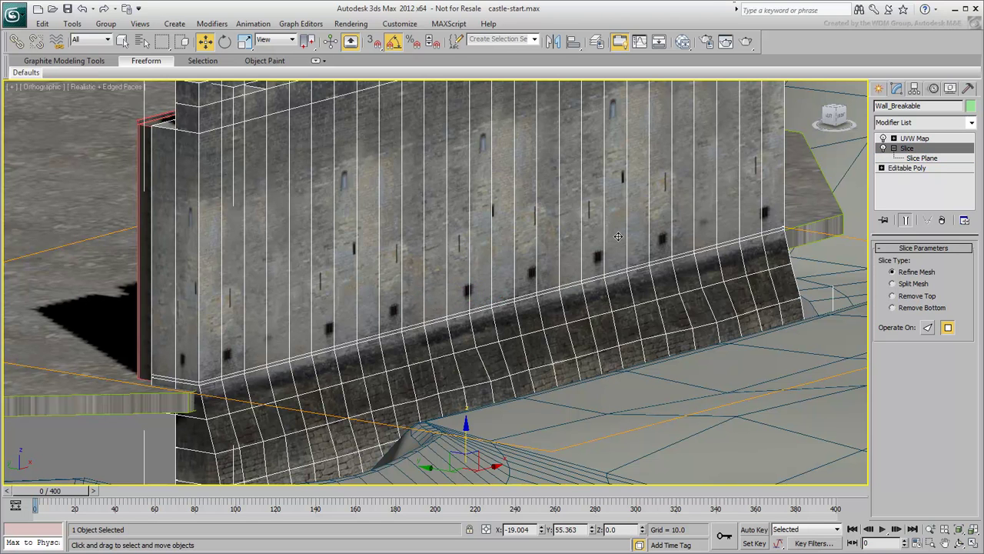
With endpoint snapping on, create a box over the wall's outer half from the slice line to the battlement tops, 36 by about 1134 by 365.
right_click(373, 44)
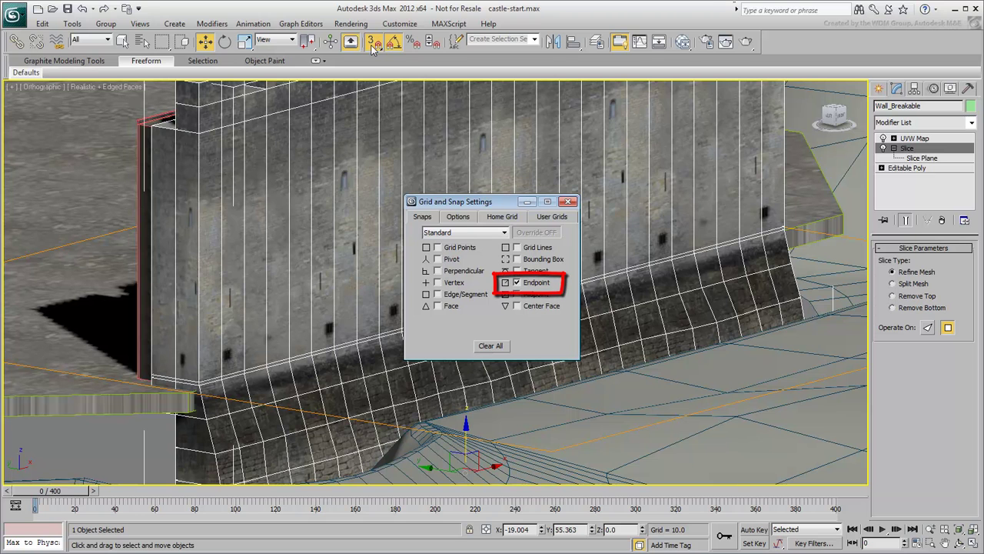
left_click(568, 202)
middle_click_drag(560, 206, 560, 256)
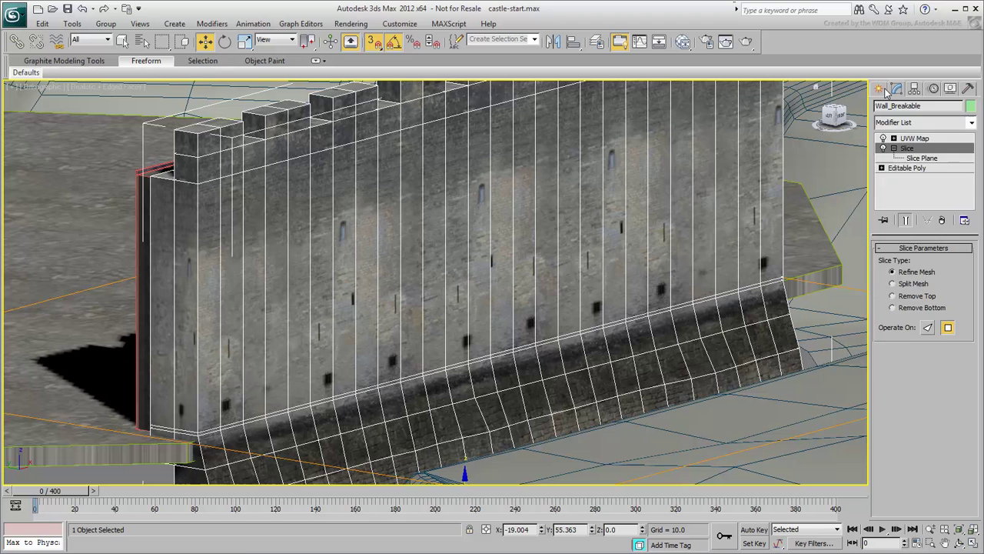
left_click(883, 89)
left_click(901, 169)
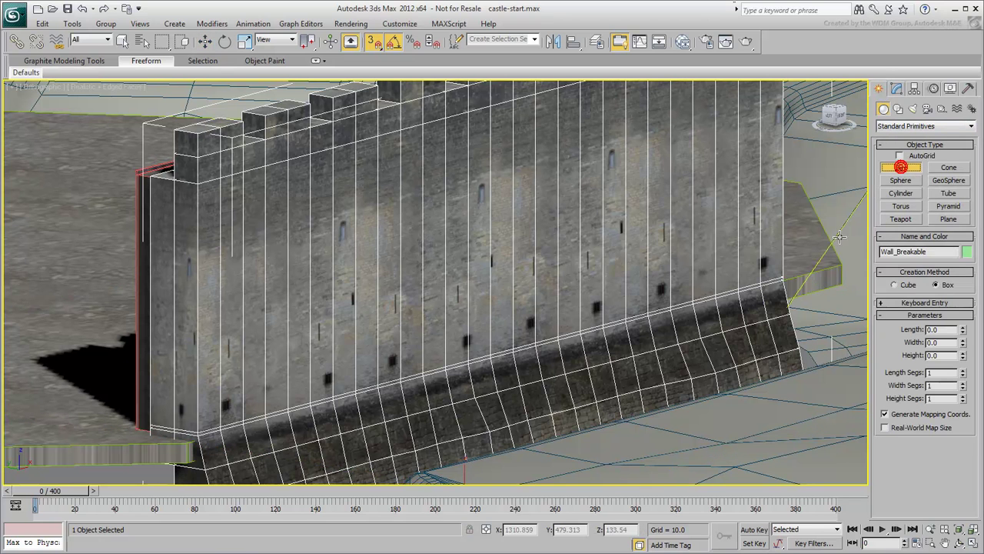
left_click_drag(435, 297, 175, 430)
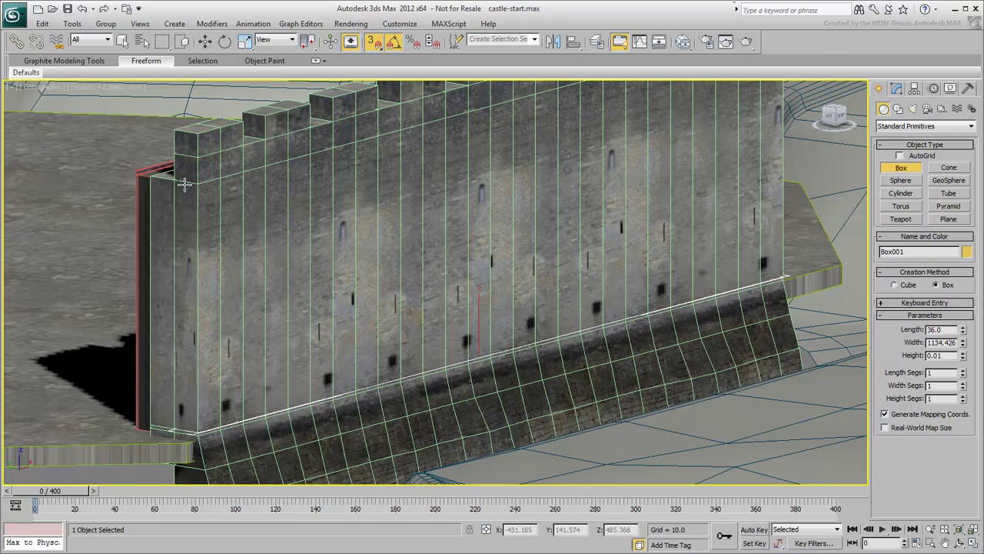
left_click(173, 135)
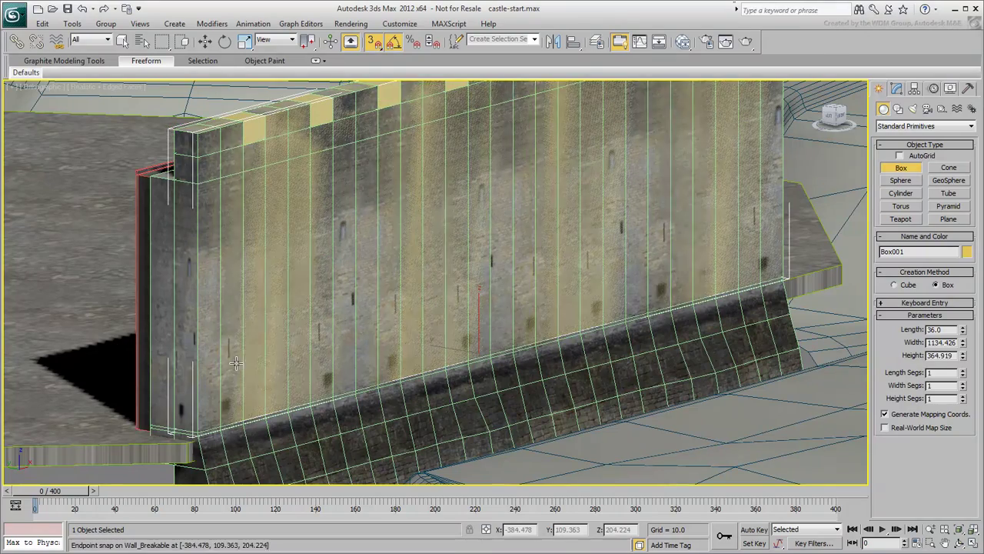
Create a second snapped box over the wall's inner half from the slice line to the walkway level, 36 by about 1134 by 303.5.
middle_click_drag(269, 375, 388, 337, "alt")
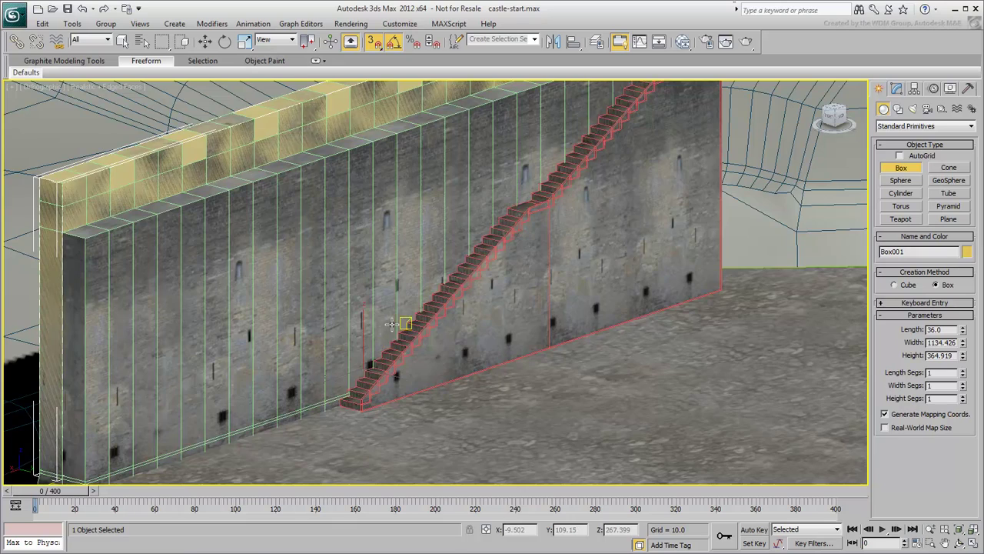
key("F3")
middle_click_drag(496, 323, 586, 300)
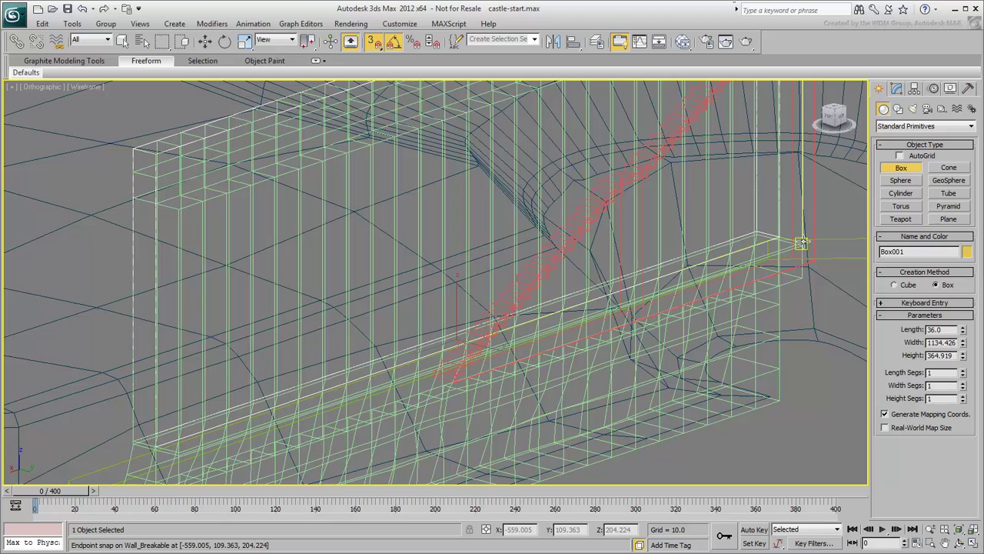
left_click_drag(801, 242, 157, 446)
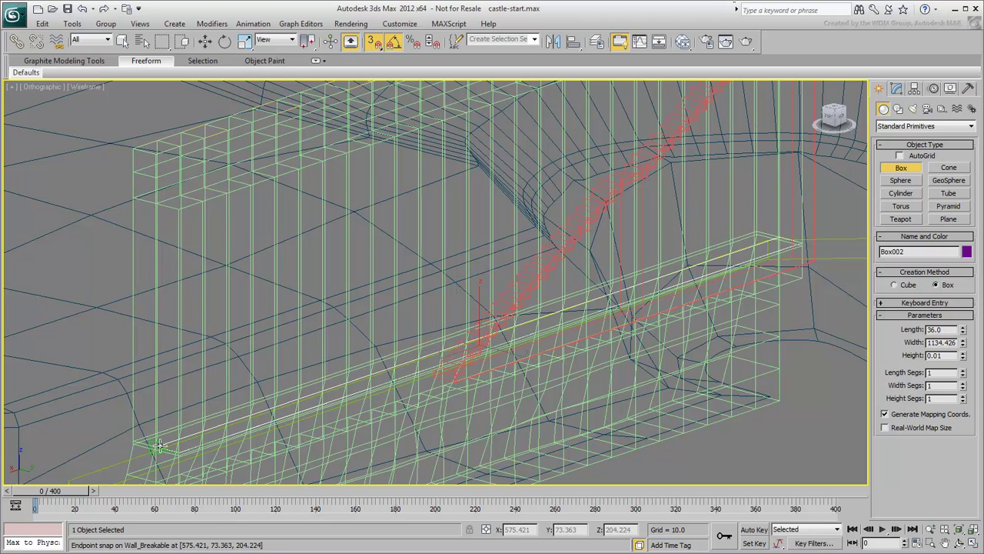
left_click(161, 211)
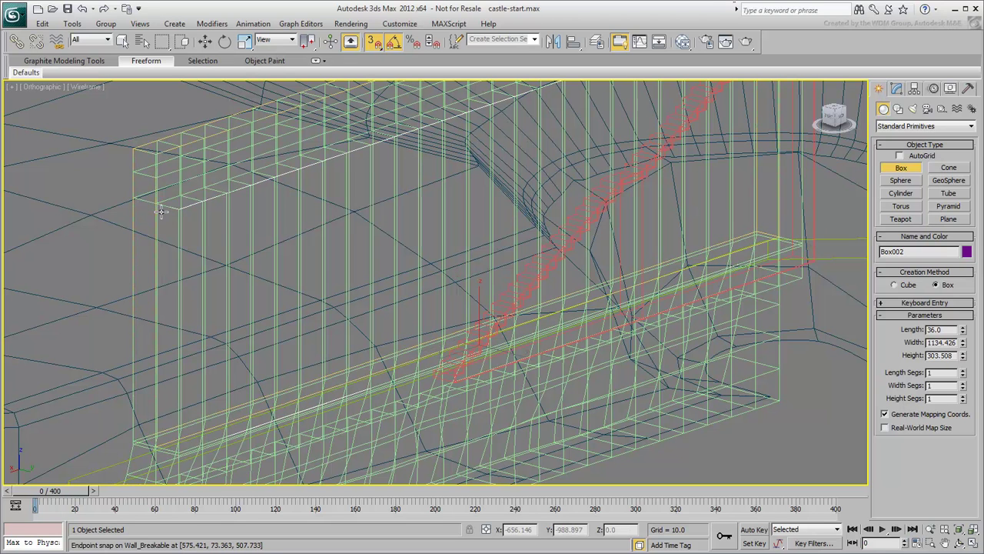
key("F3")
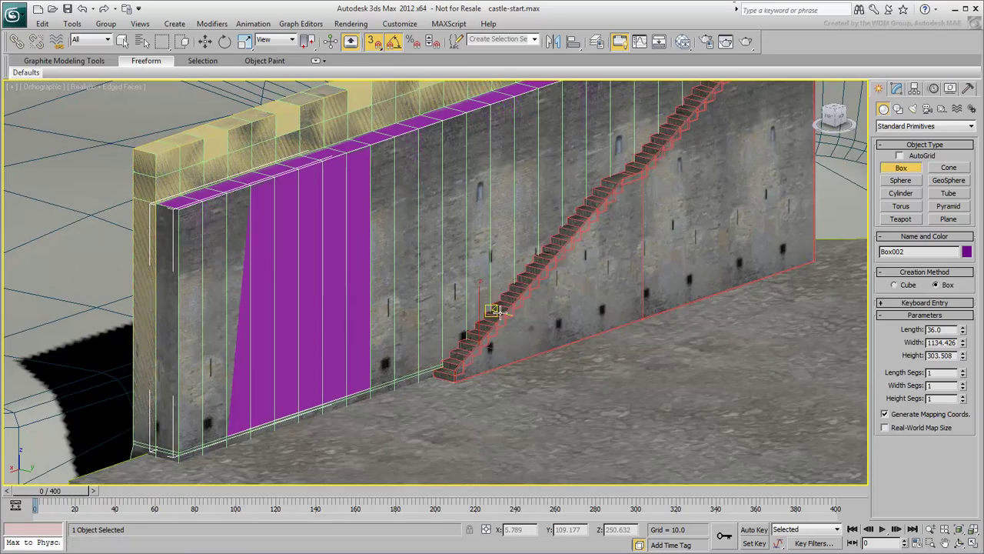
Reselect Wall_Breakable and set its Slice modifier to Remove Top, leaving only the sloped base below the two boxes.
scroll(510, 318, "up", 2)
middle_click_drag(510, 319, 302, 348)
scroll(301, 348, "down", 2)
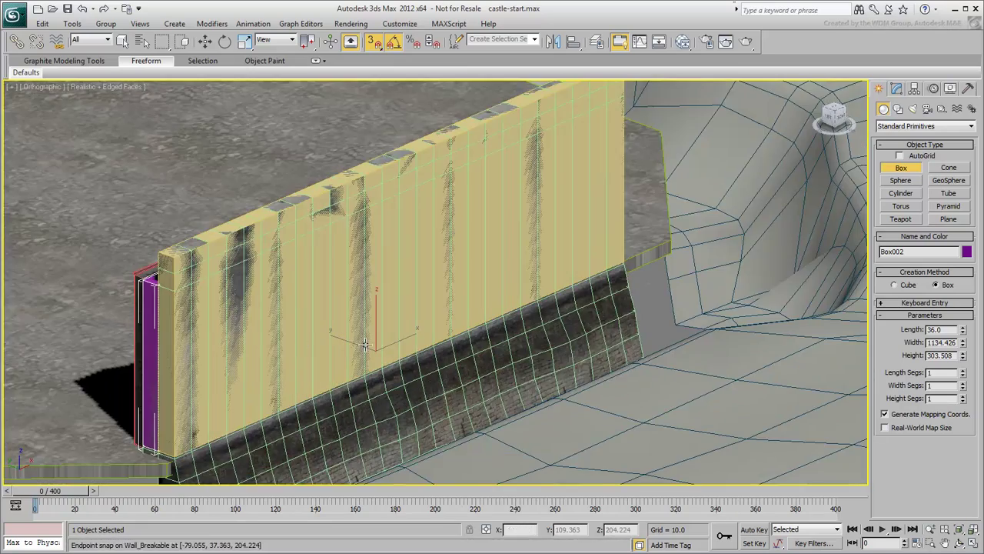
middle_click_drag(373, 309, 391, 285, "alt")
key("w")
left_click(546, 358)
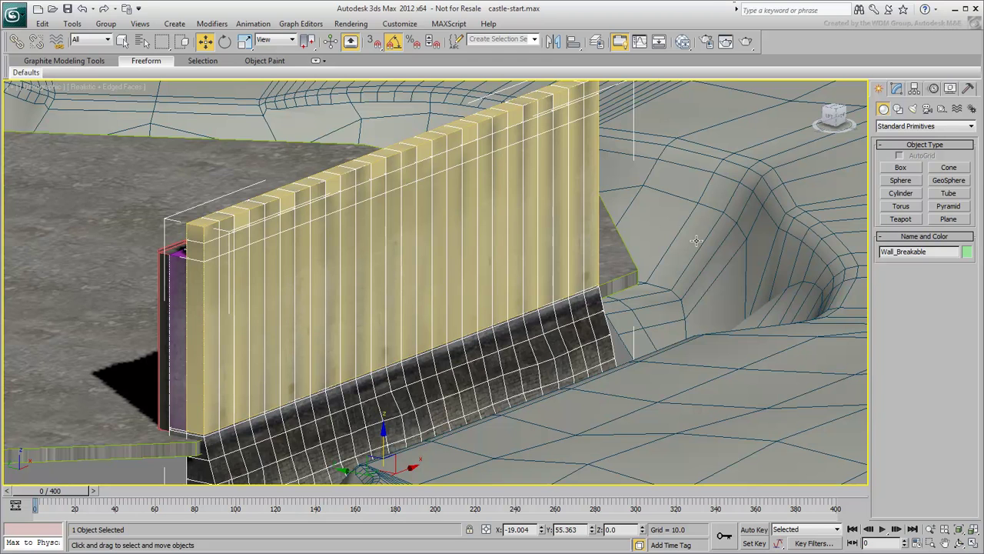
left_click(897, 88)
left_click(906, 147)
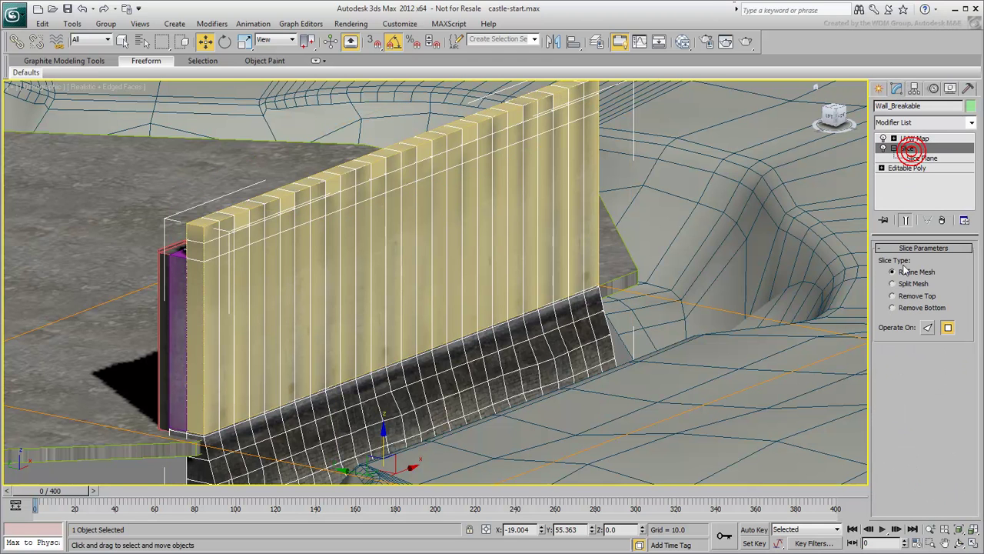
left_click(905, 297)
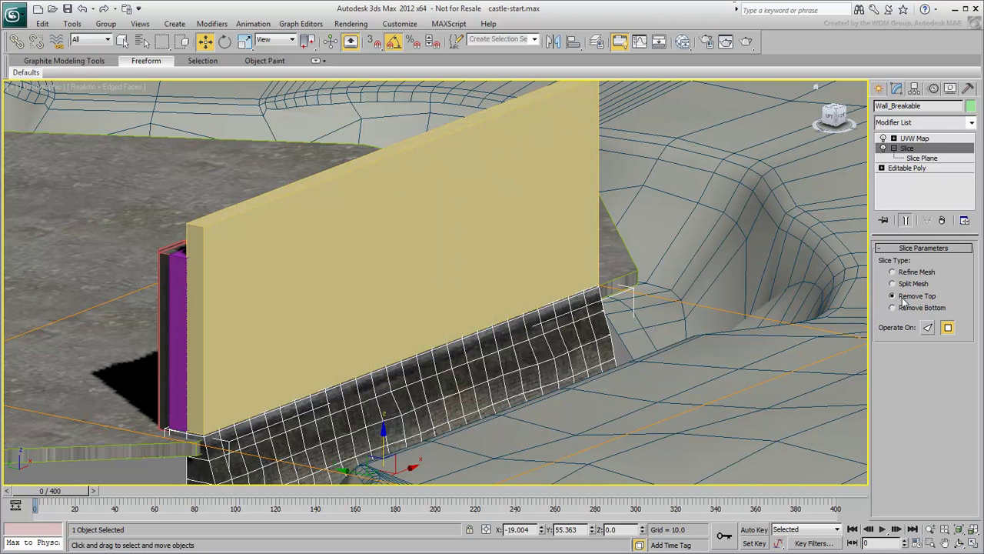